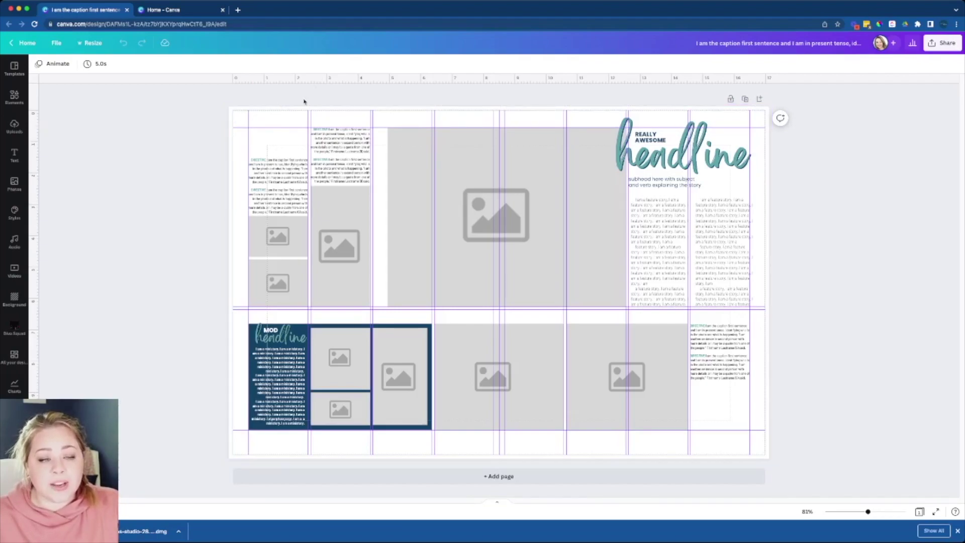
Open the File menu with rulers and guides, margins and print bleed all shown
{"action": "left_click", "coordinate": [58, 44]}
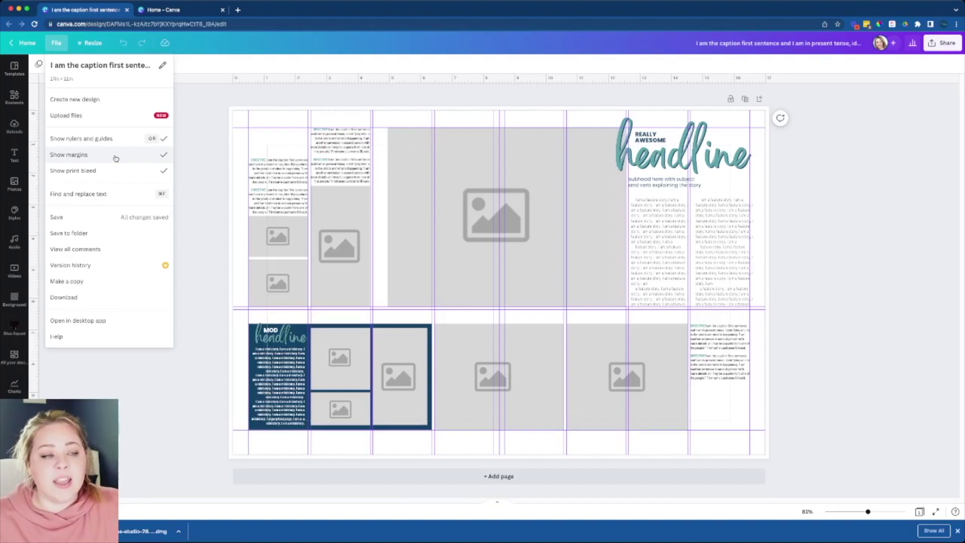
Close the File menu to bring the guided newspaper layout back into full view
{"action": "left_click", "coordinate": [220, 139]}
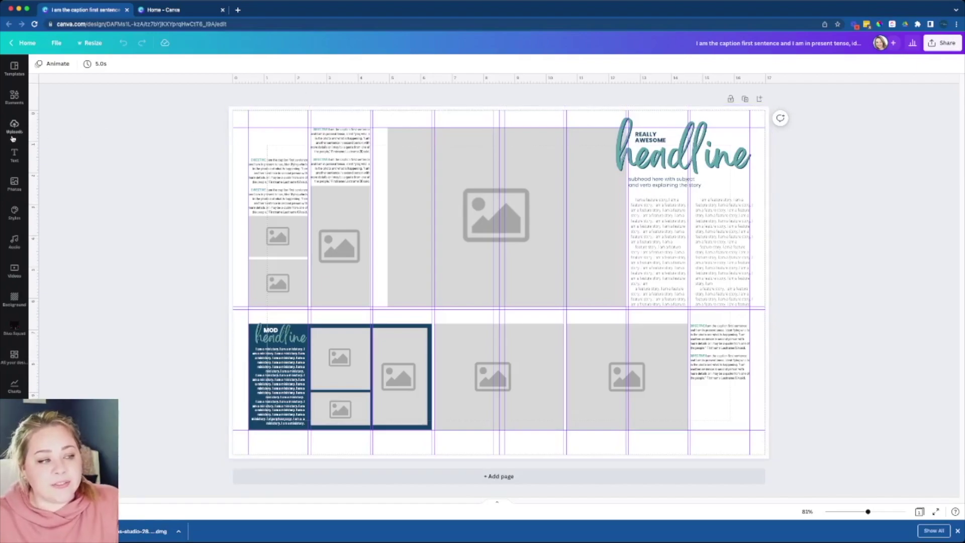
Drag a horizontal guide from the ruler onto the page near its top
{"action": "left_click_drag", "start_coordinate": [33, 128], "coordinate": [33, 127]}
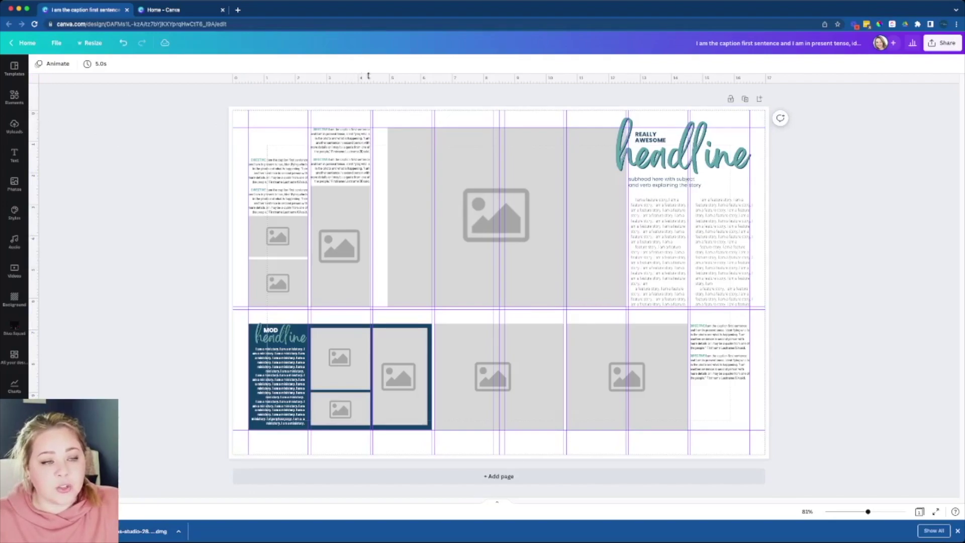
{"action": "left_click_drag", "start_coordinate": [369, 76], "coordinate": [433, 80]}
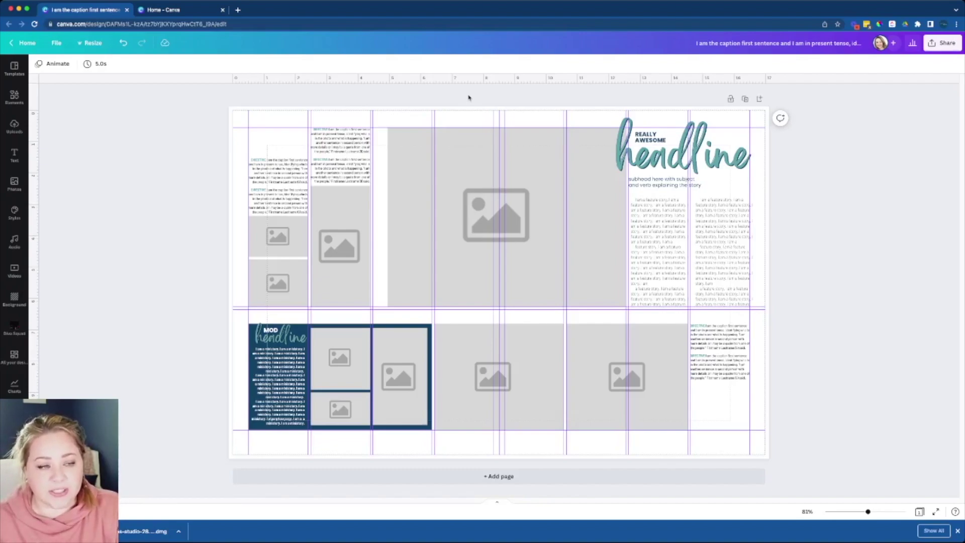
{"action": "left_click", "coordinate": [461, 177]}
{"action": "left_click", "coordinate": [343, 250]}
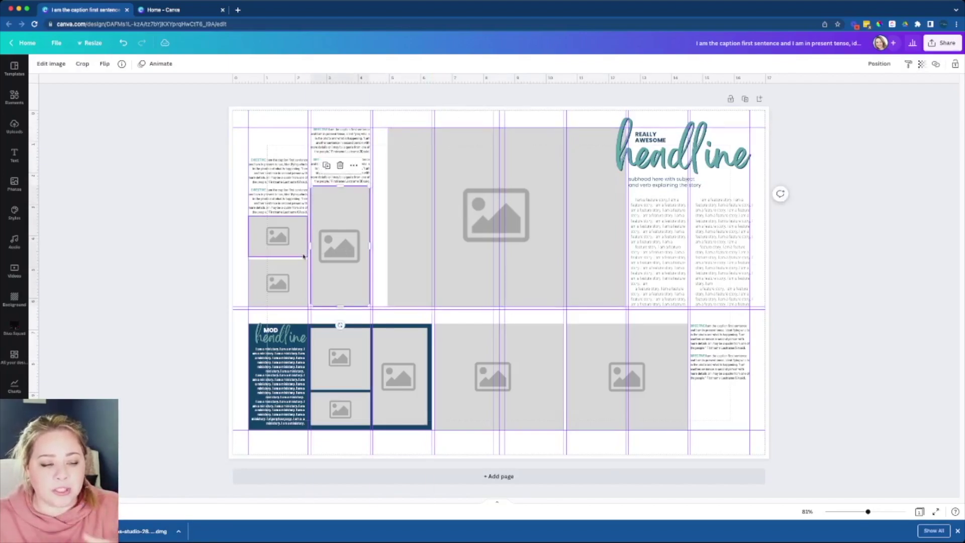
{"action": "left_click", "coordinate": [281, 237]}
{"action": "left_click", "coordinate": [284, 282]}
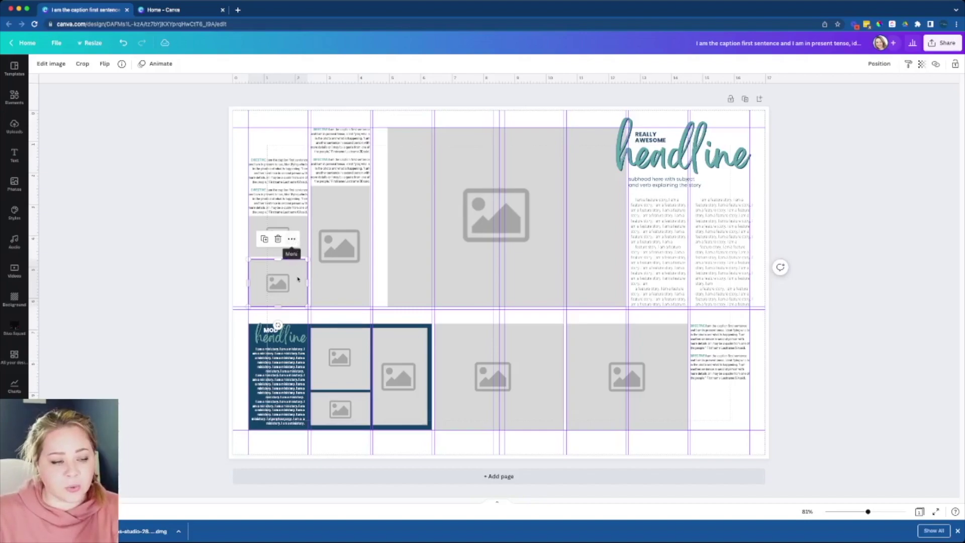
{"action": "left_click_drag", "start_coordinate": [307, 285], "coordinate": [298, 284]}
{"action": "key", "text": "ctrl+z"}
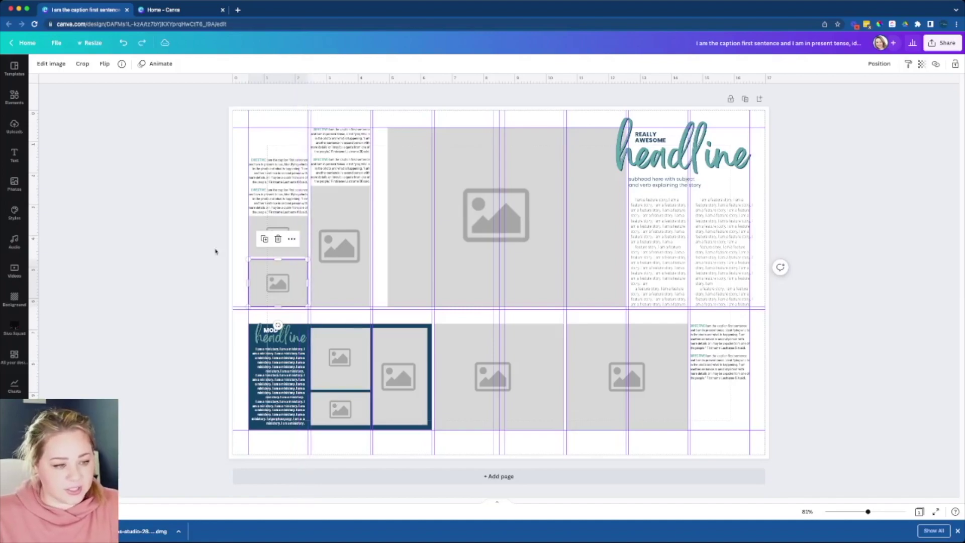
{"action": "left_click", "coordinate": [302, 243]}
{"action": "mouse_move", "coordinate": [308, 236]}
{"action": "left_mouse_down"}
{"action": "mouse_move", "coordinate": [297, 233]}
{"action": "mouse_move", "coordinate": [308, 233]}
{"action": "left_mouse_up"}
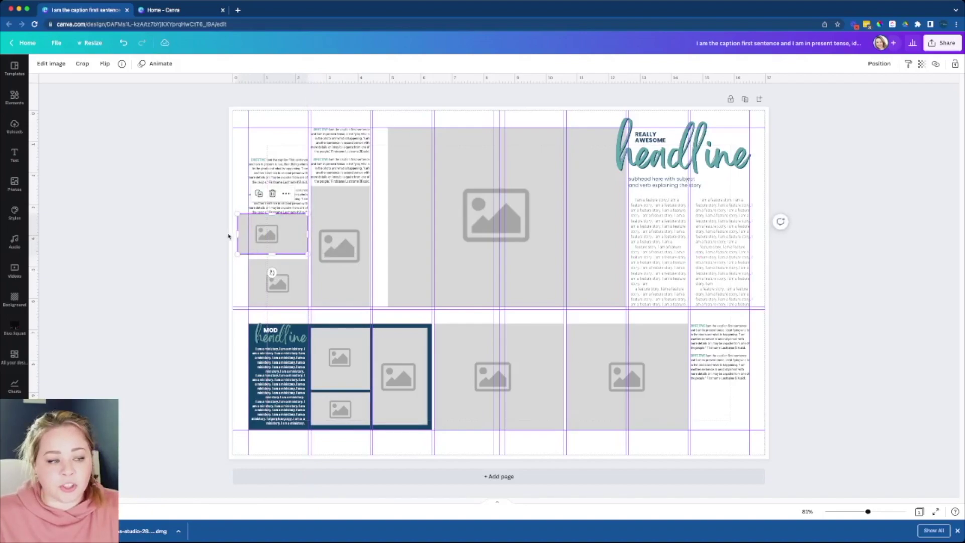
{"action": "mouse_move", "coordinate": [237, 233]}
{"action": "left_mouse_down"}
{"action": "mouse_move", "coordinate": [249, 233]}
{"action": "mouse_move", "coordinate": [235, 246]}
{"action": "mouse_move", "coordinate": [249, 247]}
{"action": "left_mouse_up"}
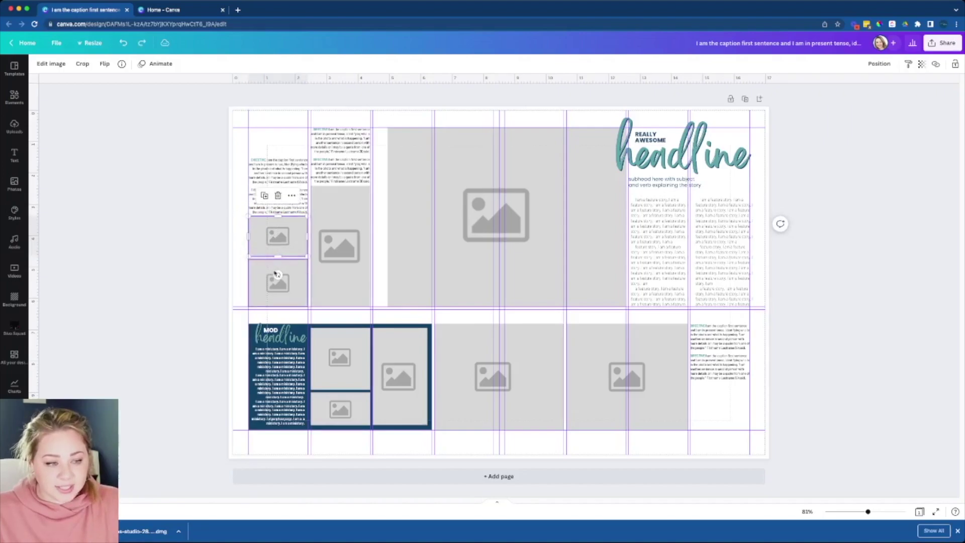
{"action": "left_click", "coordinate": [278, 274]}
{"action": "left_click_drag", "start_coordinate": [308, 297], "coordinate": [307, 283]}
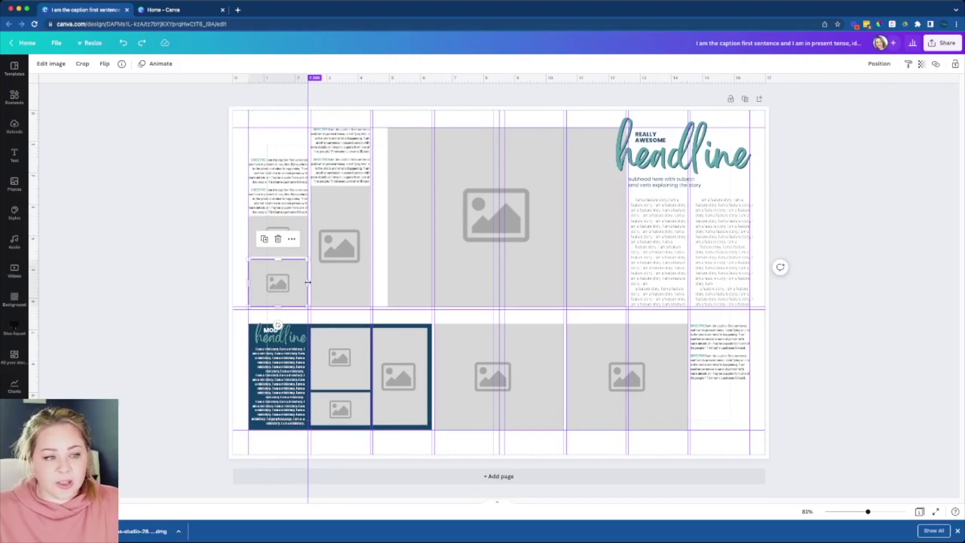
{"action": "mouse_move", "coordinate": [308, 282]}
{"action": "left_mouse_down"}
{"action": "mouse_move", "coordinate": [269, 277]}
{"action": "mouse_move", "coordinate": [336, 274]}
{"action": "mouse_move", "coordinate": [307, 272]}
{"action": "left_mouse_up"}
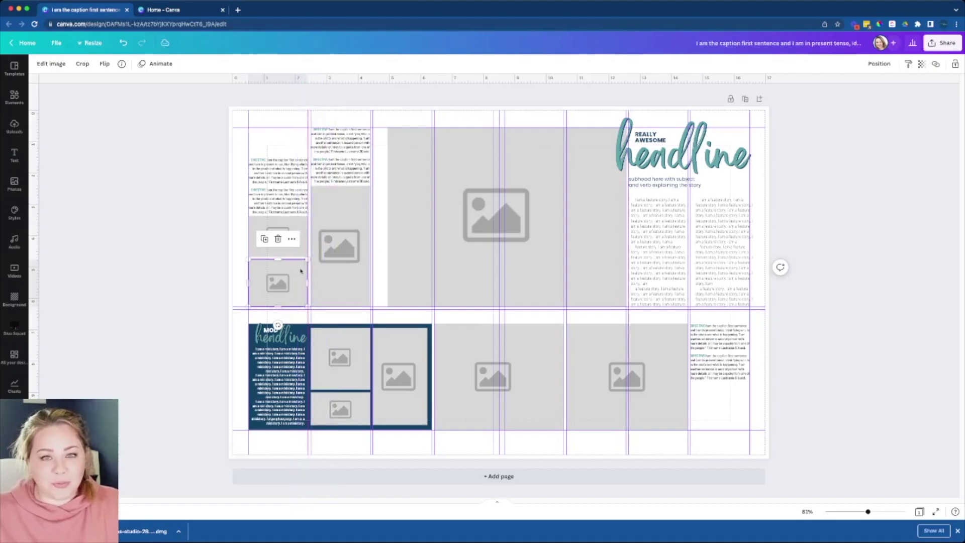
{"action": "left_click", "coordinate": [214, 251]}
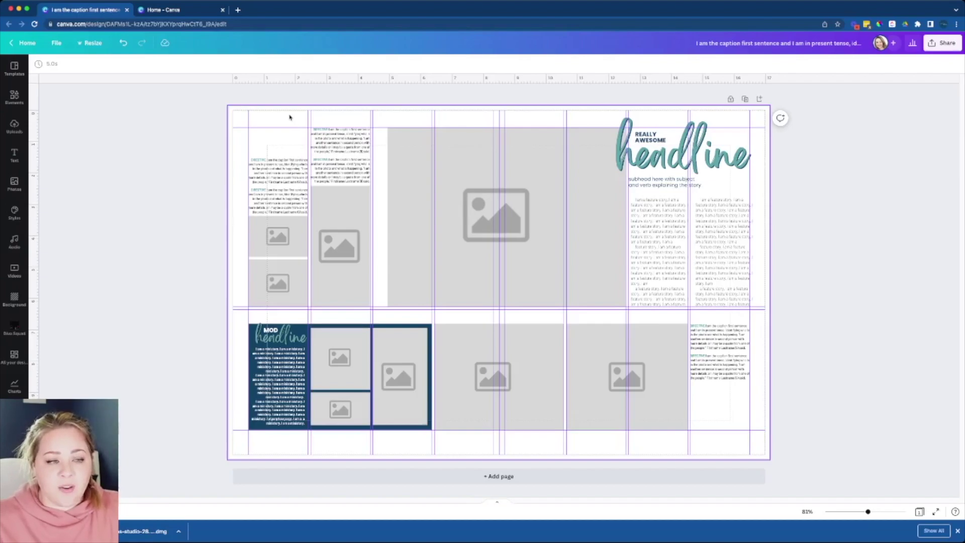
{"action": "left_click_drag", "start_coordinate": [289, 117], "coordinate": [420, 112]}
{"action": "key", "text": "super+z"}
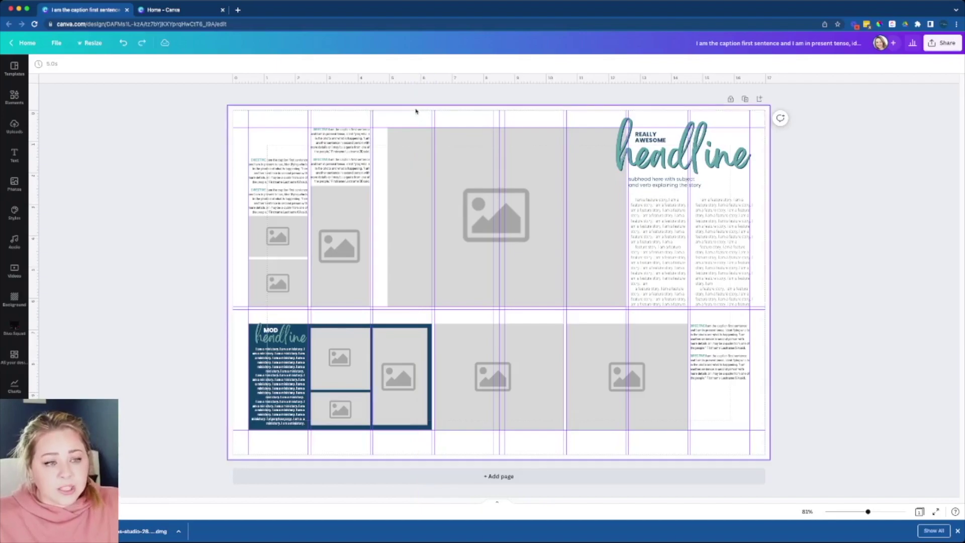
{"action": "left_click", "coordinate": [371, 124]}
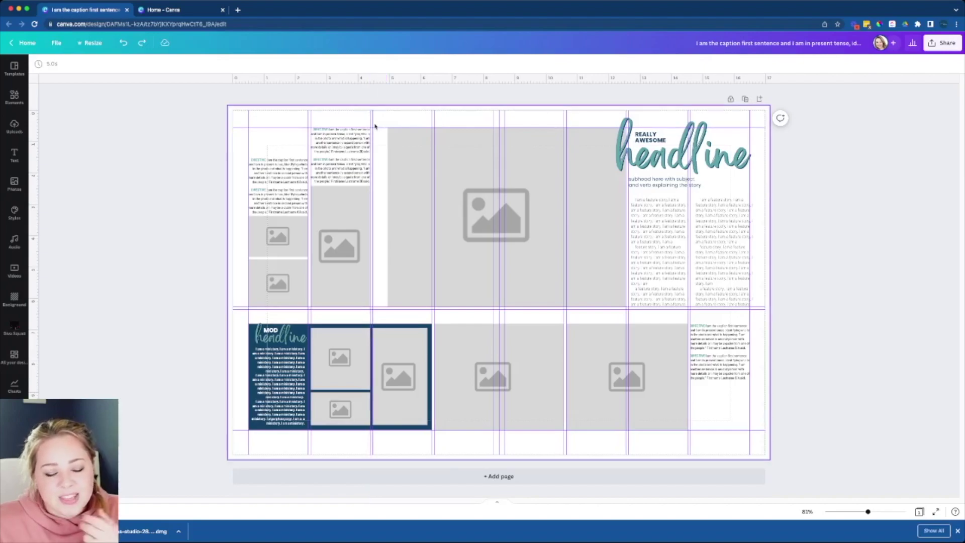
{"action": "left_click", "coordinate": [675, 220]}
{"action": "scroll", "coordinate": [675, 220], "scroll_direction": "up", "scroll_amount": 5}
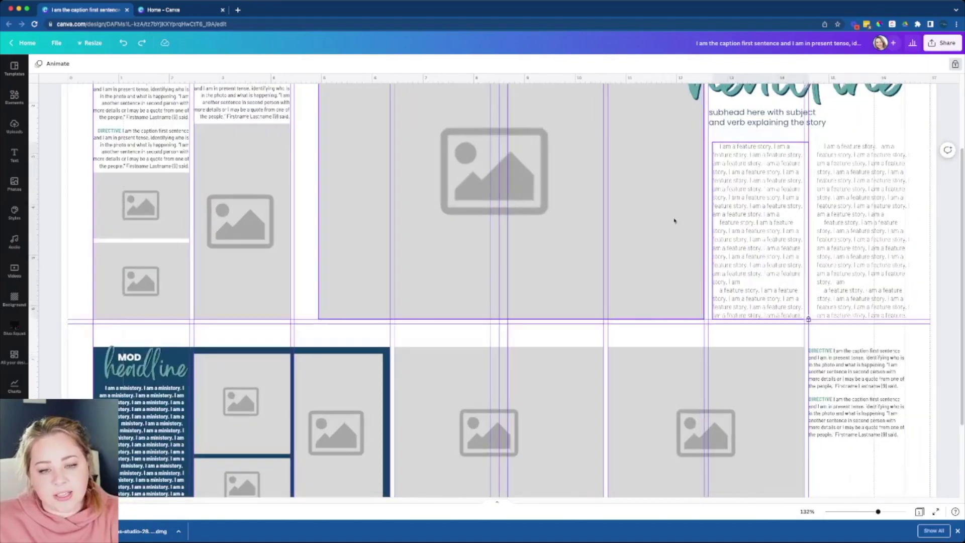
{"action": "left_click", "coordinate": [894, 511]}
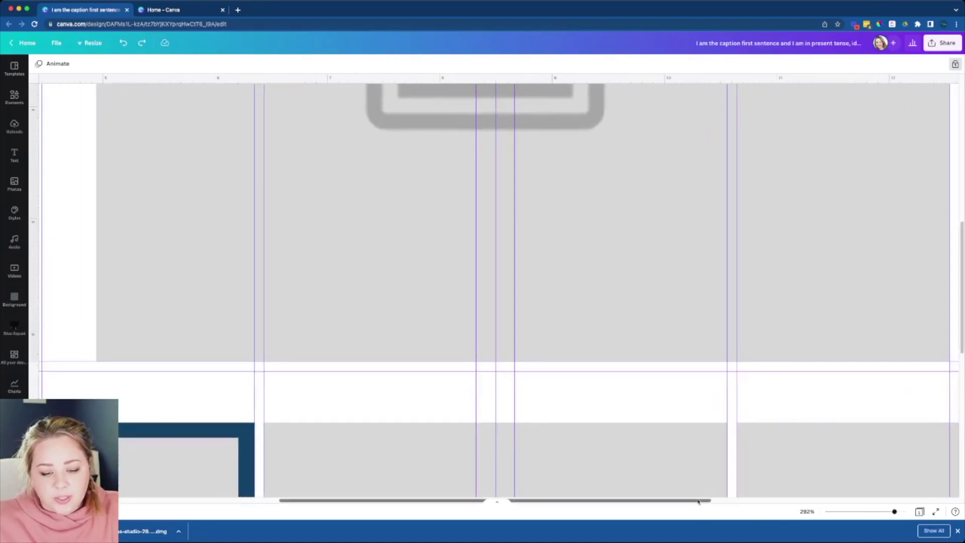
{"action": "left_click_drag", "start_coordinate": [700, 501], "coordinate": [928, 500]}
{"action": "scroll", "coordinate": [880, 382], "scroll_direction": "right", "scroll_amount": 2}
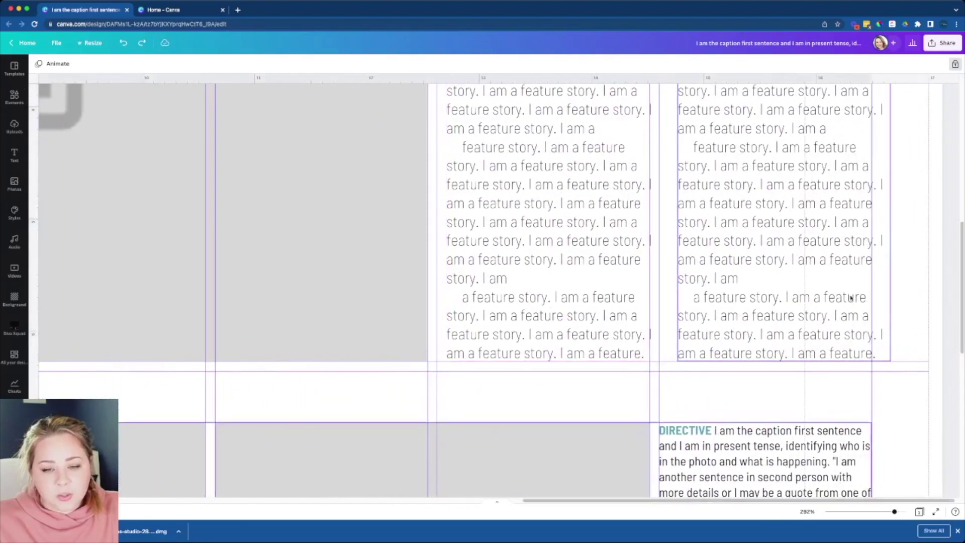
{"action": "scroll", "coordinate": [855, 300], "scroll_direction": "up", "scroll_amount": 4}
{"action": "scroll", "coordinate": [859, 301], "scroll_direction": "up", "scroll_amount": 1}
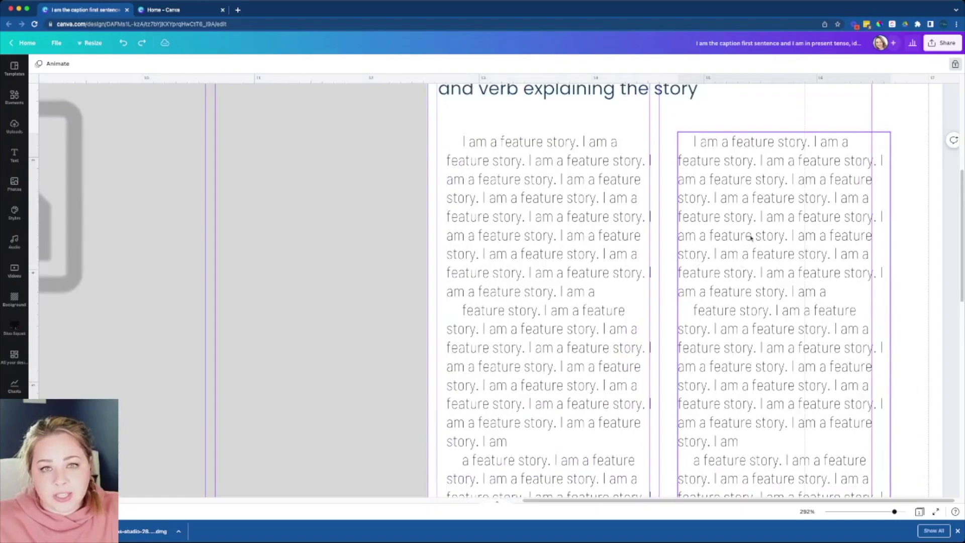
{"action": "scroll", "coordinate": [696, 309], "scroll_direction": "down", "scroll_amount": 2}
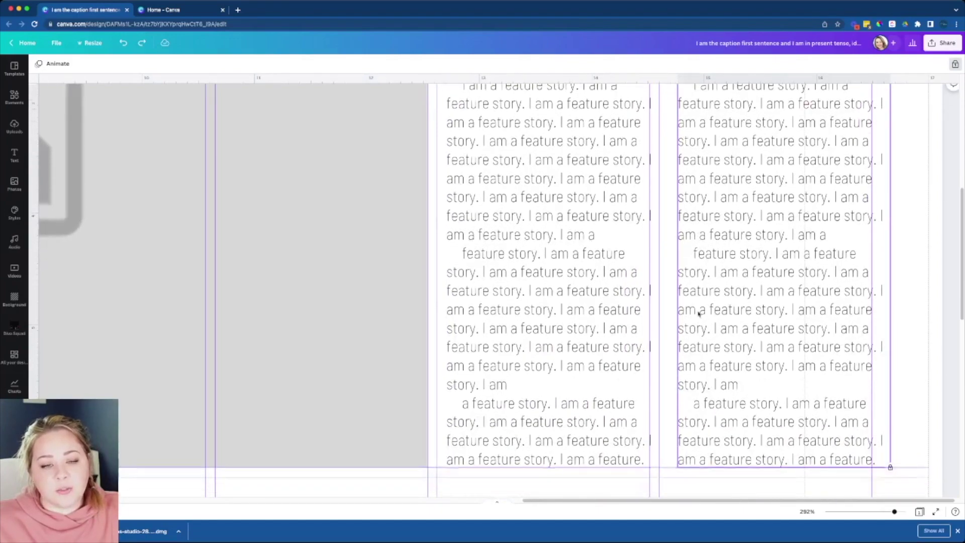
{"action": "scroll", "coordinate": [566, 286], "scroll_direction": "down", "scroll_amount": 1}
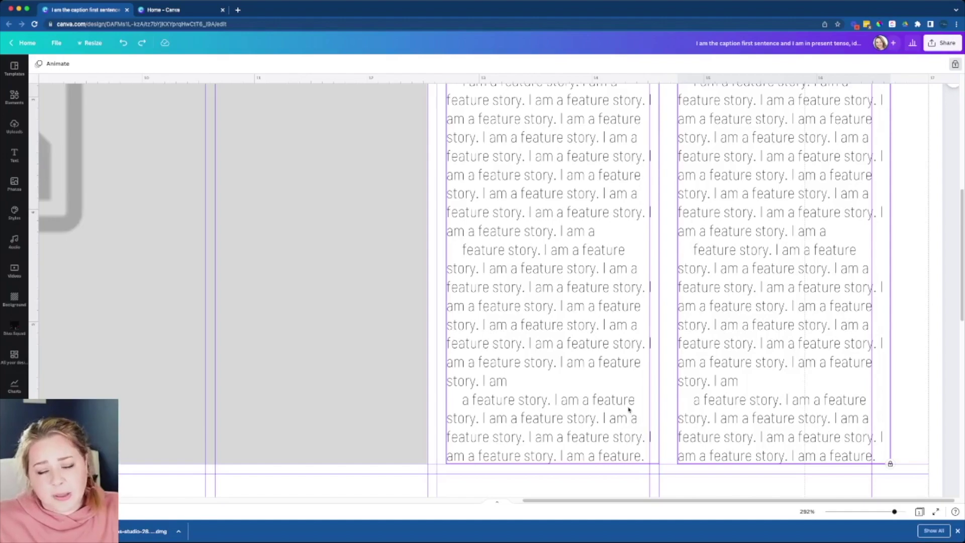
{"action": "scroll", "coordinate": [629, 410], "scroll_direction": "up", "scroll_amount": 2}
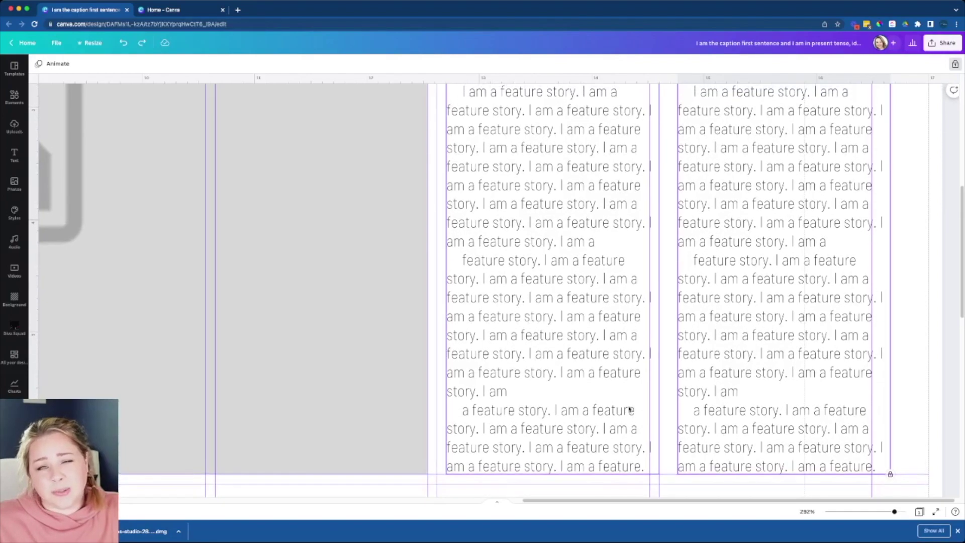
{"action": "scroll", "coordinate": [630, 410], "scroll_direction": "up", "scroll_amount": 5}
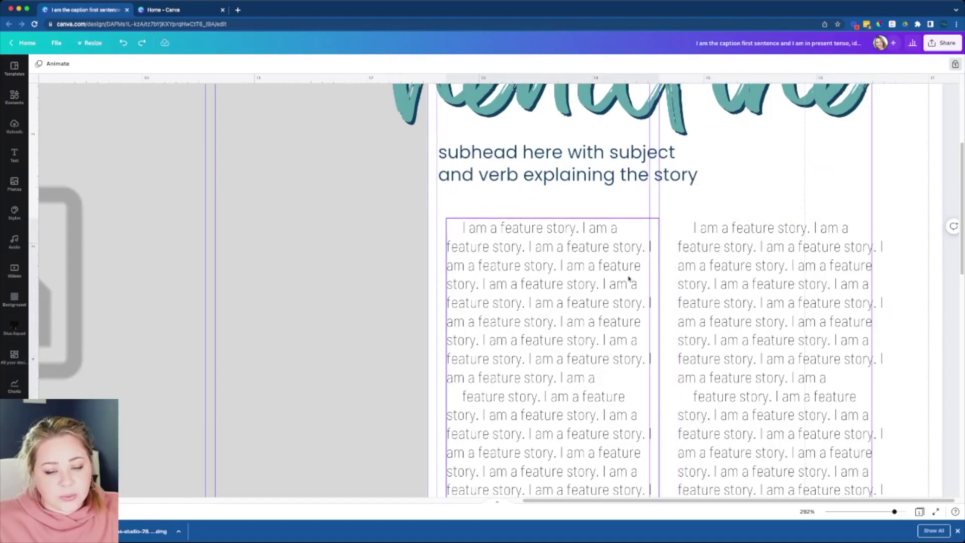
{"action": "scroll", "coordinate": [805, 133], "scroll_direction": "up", "scroll_amount": 8}
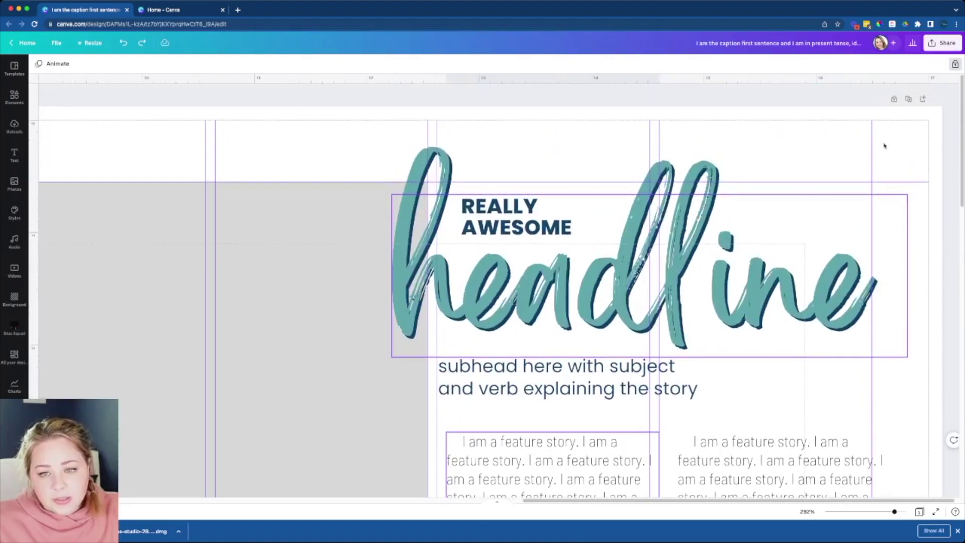
{"action": "left_click", "coordinate": [886, 147]}
{"action": "scroll", "coordinate": [828, 283], "scroll_direction": "down", "scroll_amount": 4}
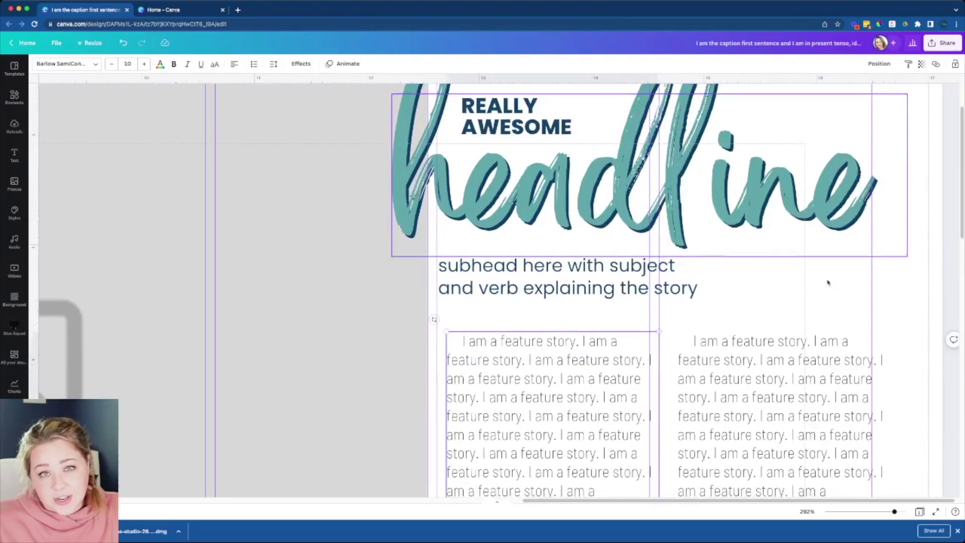
{"action": "scroll", "coordinate": [829, 153], "scroll_direction": "up", "scroll_amount": 8}
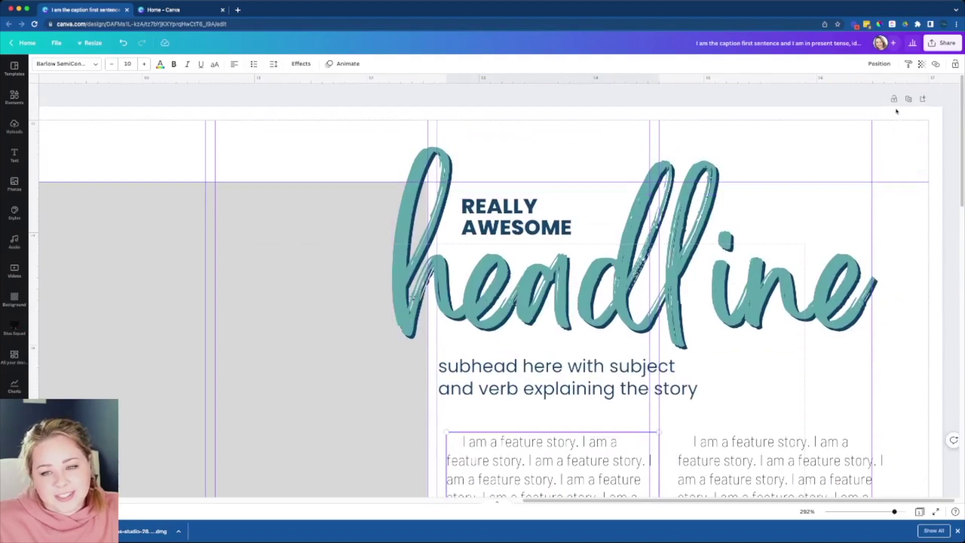
{"action": "scroll", "coordinate": [862, 200], "scroll_direction": "down", "scroll_amount": 2}
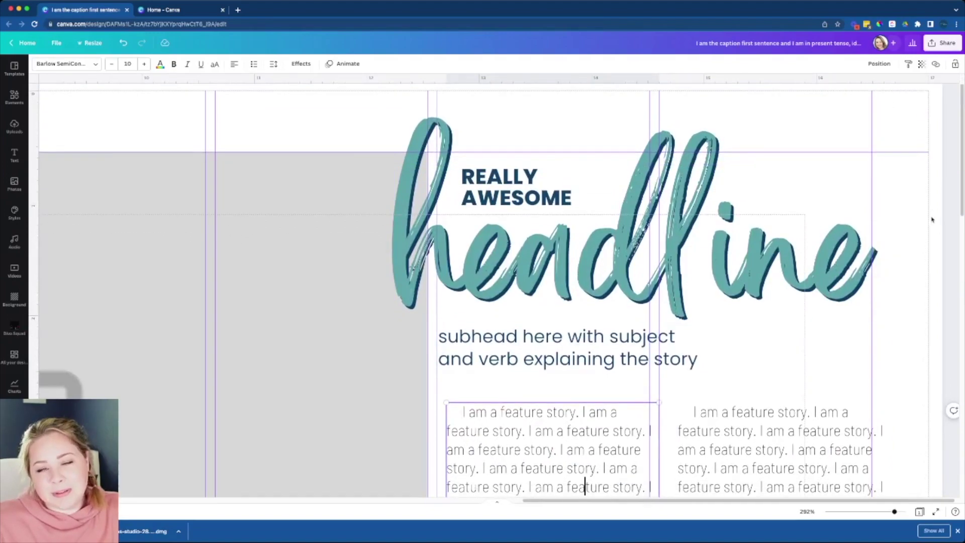
{"action": "scroll", "coordinate": [928, 224], "scroll_direction": "down", "scroll_amount": 2}
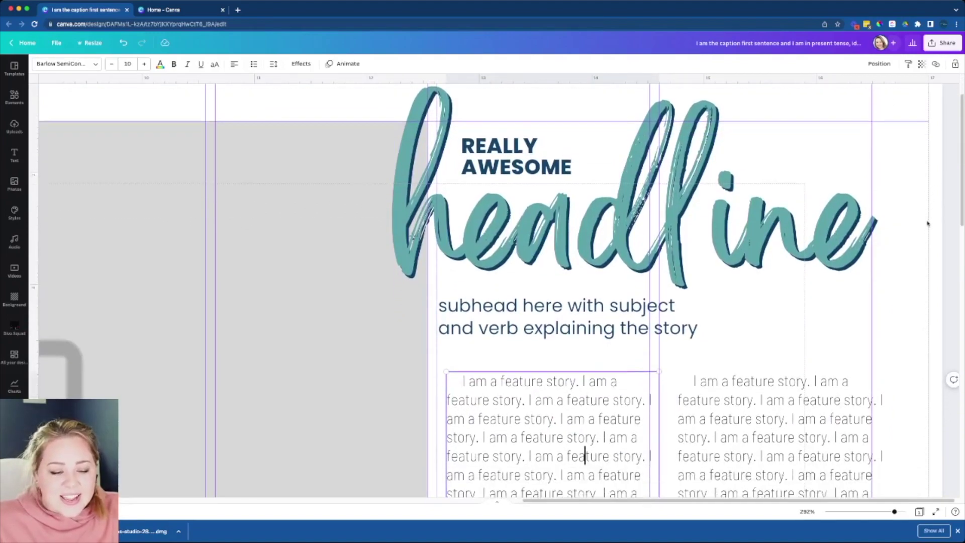
{"action": "scroll", "coordinate": [929, 224], "scroll_direction": "down", "scroll_amount": 5}
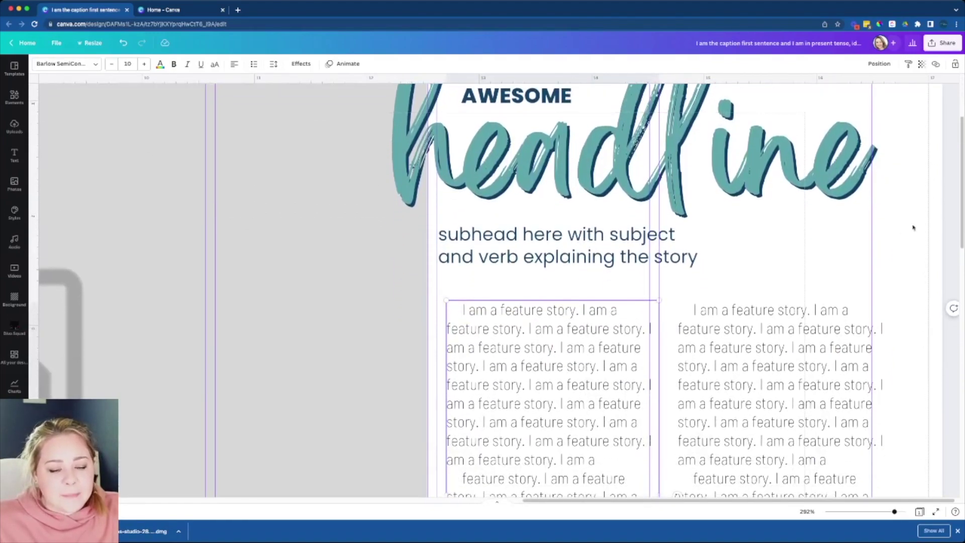
Raise the feature-story column's line spacing from 1.27 to 1.32
{"action": "left_click", "coordinate": [274, 65]}
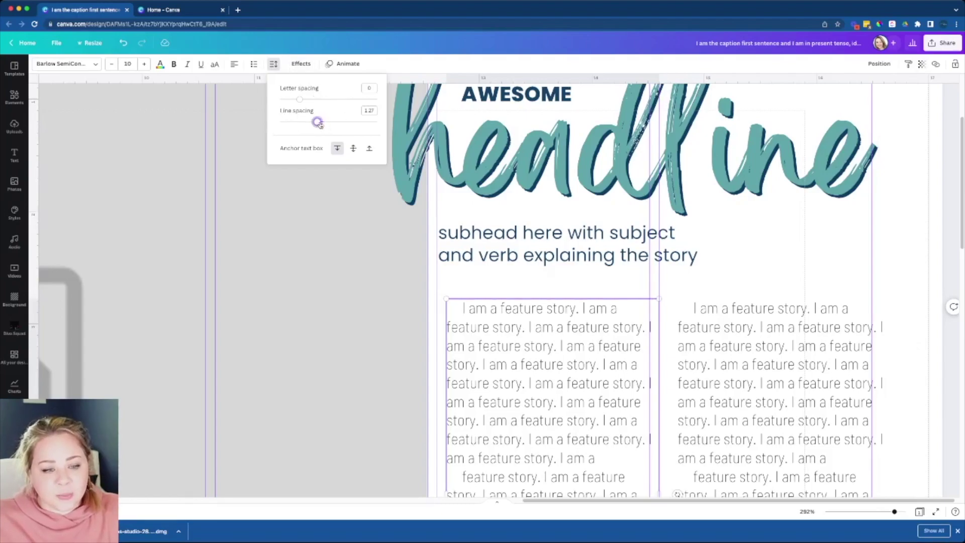
{"action": "mouse_move", "coordinate": [317, 122]}
{"action": "left_mouse_down"}
{"action": "mouse_move", "coordinate": [335, 124]}
{"action": "mouse_move", "coordinate": [321, 125]}
{"action": "left_mouse_up"}
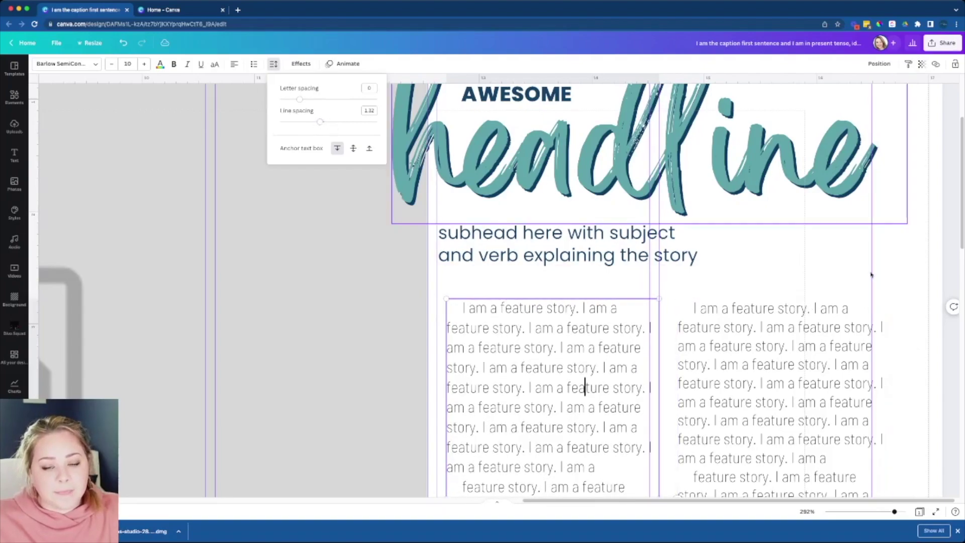
Zoom out to view the whole yearbook spread, reselecting the headline text
{"action": "left_click", "coordinate": [815, 152]}
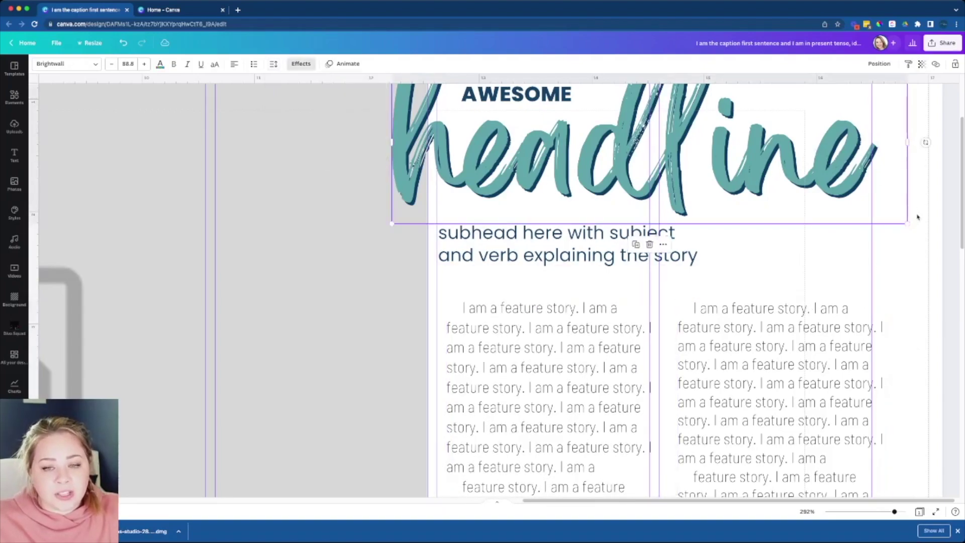
{"action": "left_click", "coordinate": [933, 224]}
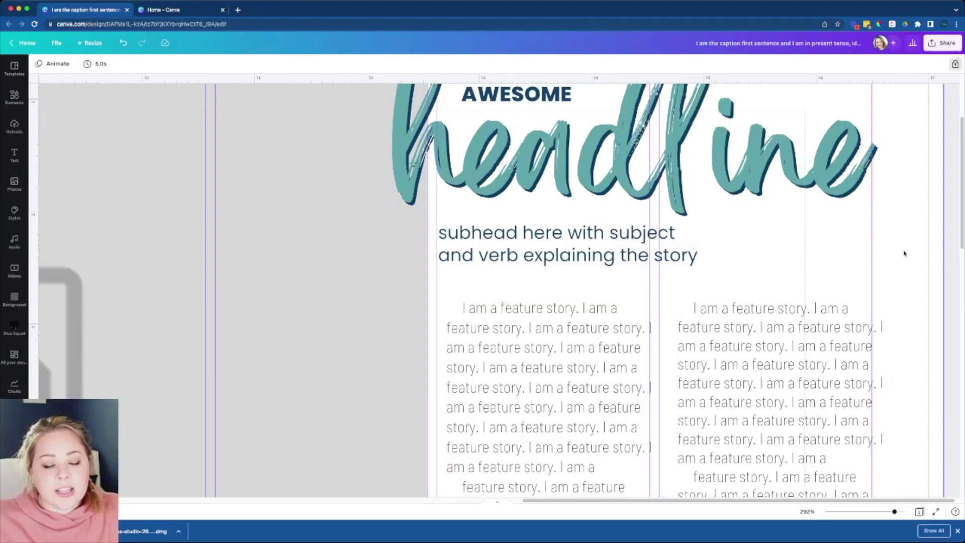
{"action": "scroll", "coordinate": [905, 253], "scroll_direction": "up", "scroll_amount": 3}
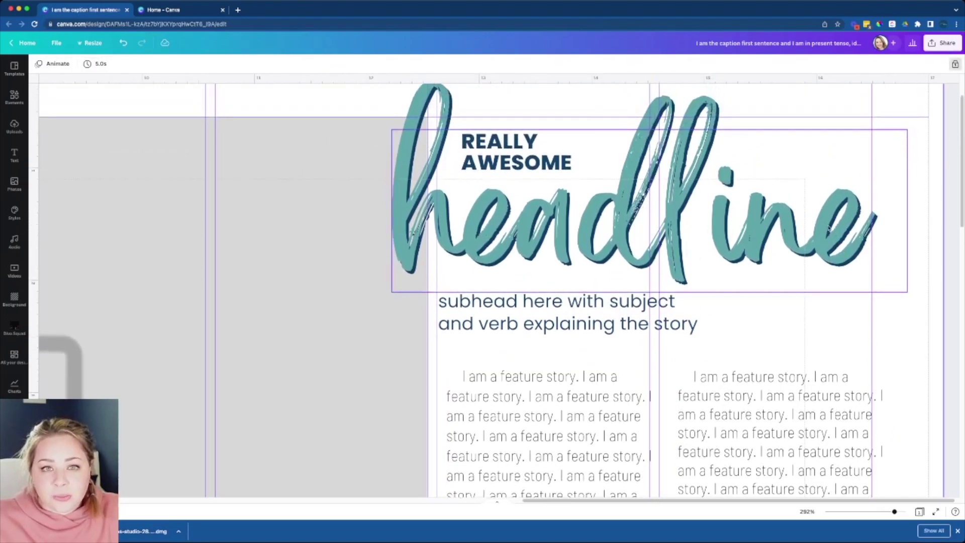
{"action": "scroll", "coordinate": [930, 250], "scroll_direction": "down", "scroll_amount": 3}
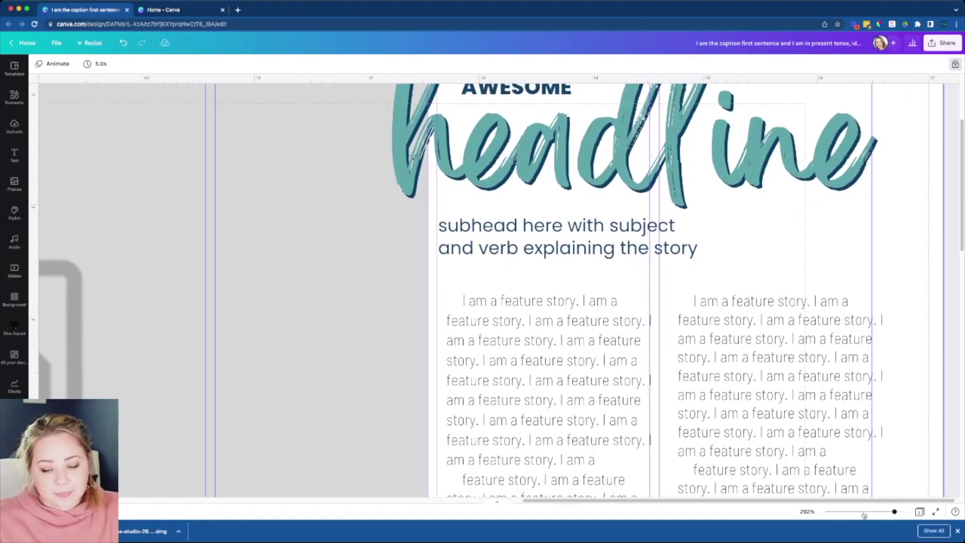
{"action": "left_click_drag", "start_coordinate": [867, 512], "coordinate": [870, 512]}
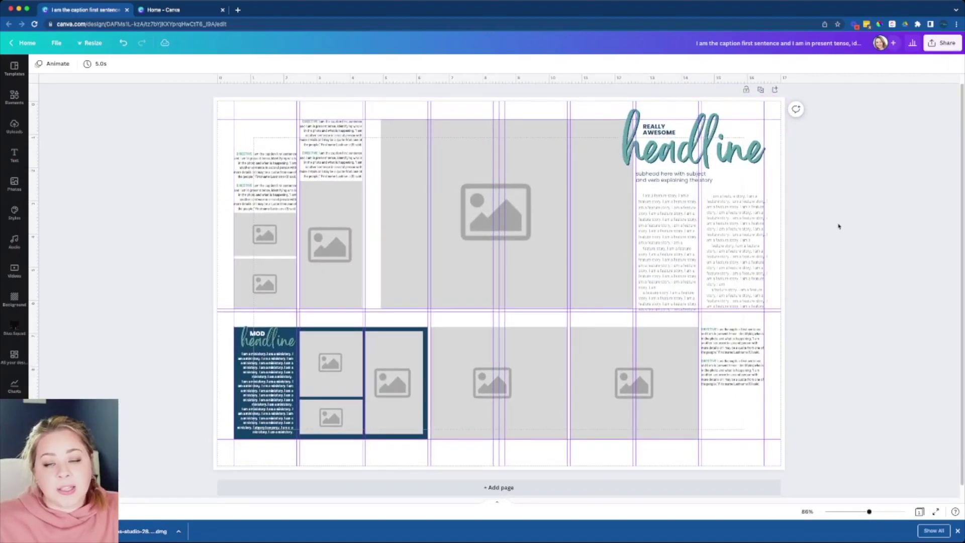
{"action": "left_click", "coordinate": [744, 139]}
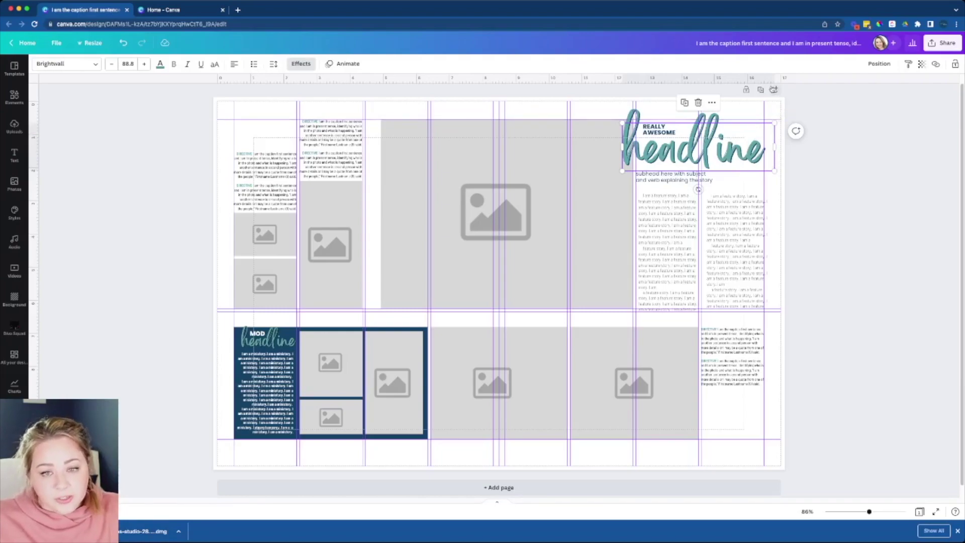
Add a blank second page, then open the Create a design list on Canva Home
{"action": "left_click", "coordinate": [775, 91]}
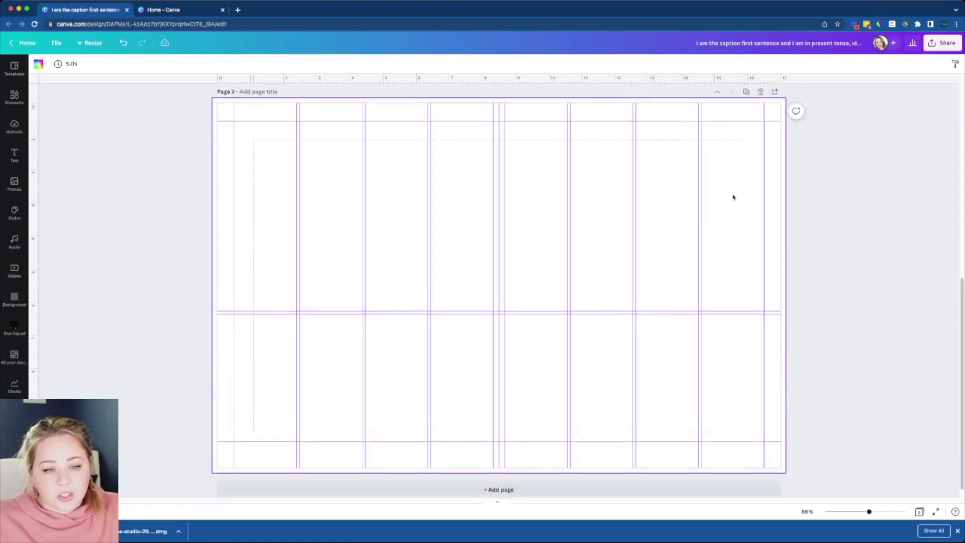
{"action": "left_click_drag", "start_coordinate": [785, 109], "coordinate": [215, 481]}
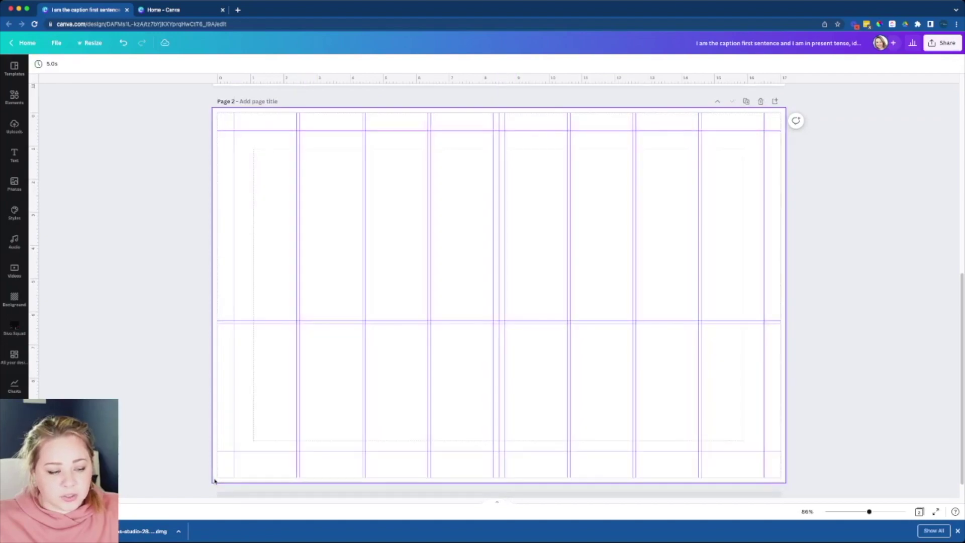
{"action": "left_click", "coordinate": [282, 398]}
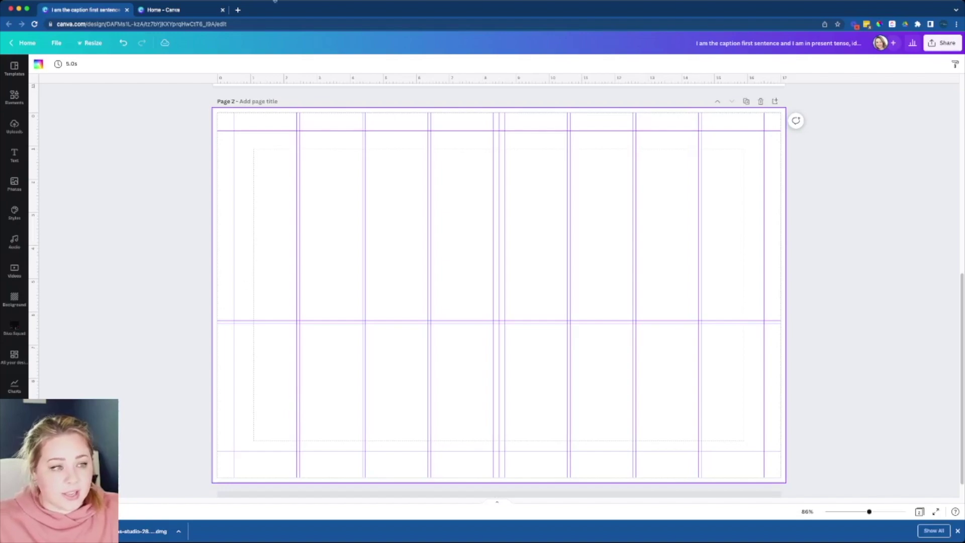
{"action": "left_click", "coordinate": [168, 11]}
{"action": "left_click", "coordinate": [897, 46]}
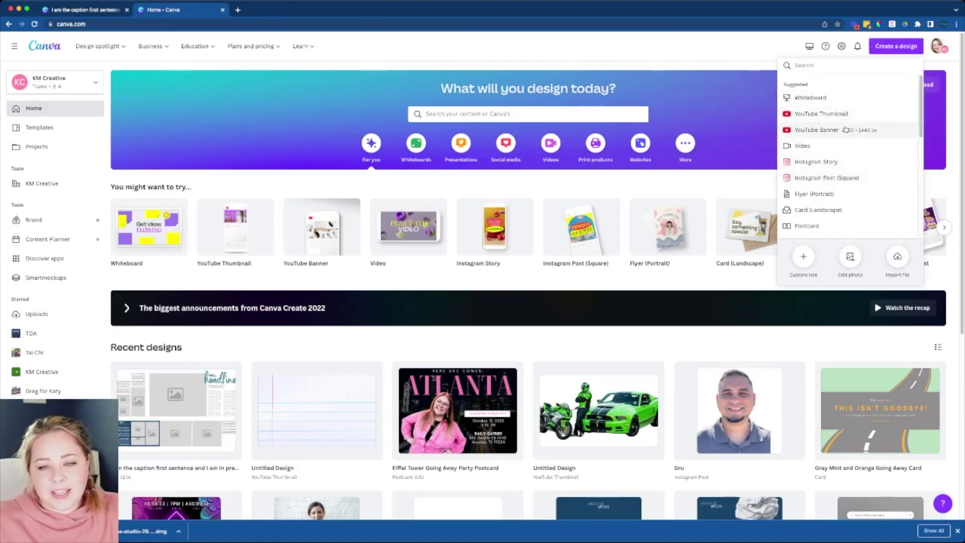
Create a blank Flyer (Portrait) design in a new tab, check it, and return Home
{"action": "left_click", "coordinate": [830, 198]}
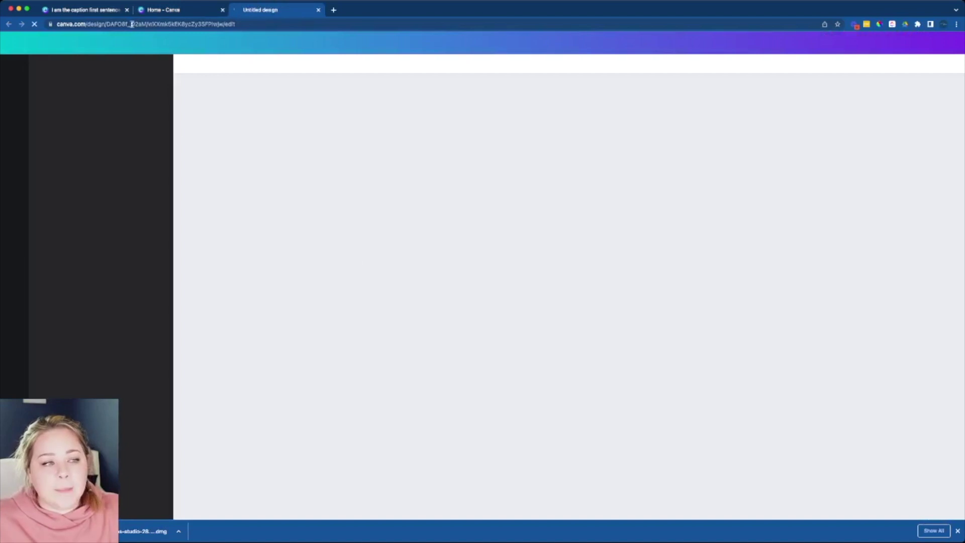
{"action": "left_click", "coordinate": [201, 10]}
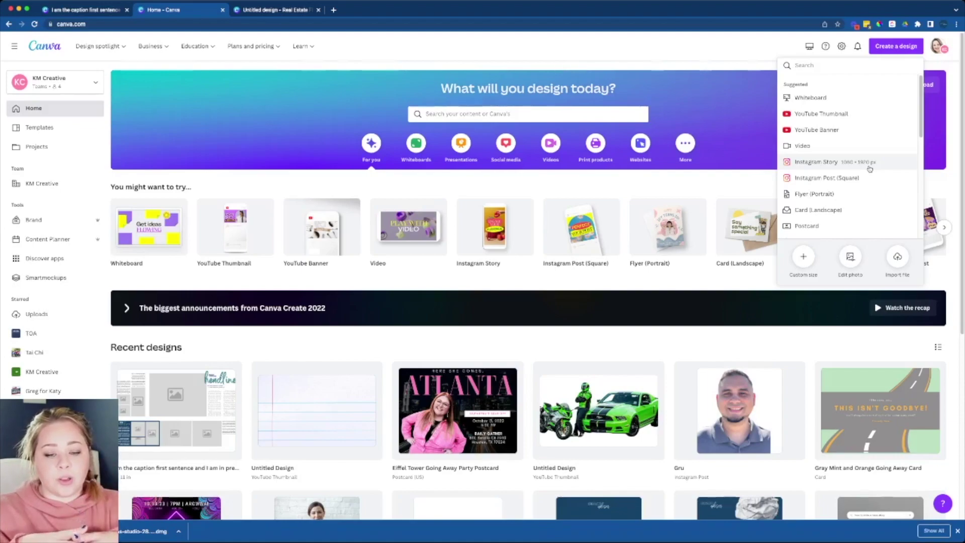
{"action": "left_click", "coordinate": [301, 9]}
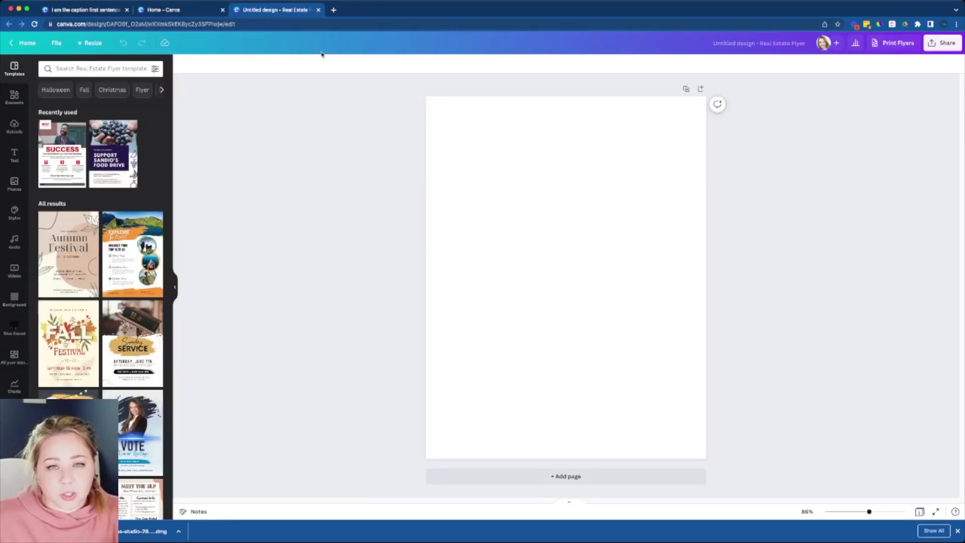
{"action": "left_click", "coordinate": [187, 10]}
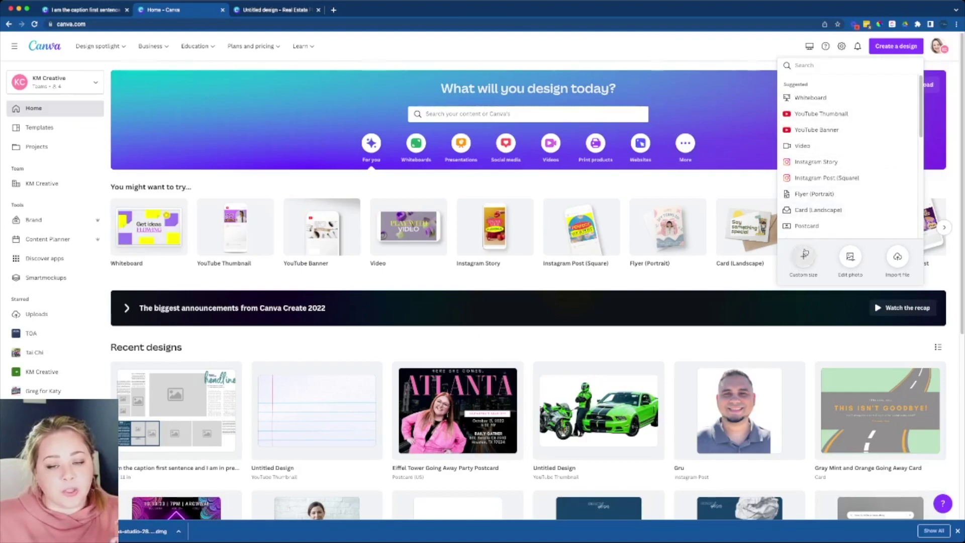
Start a custom-size design in inches, then go back to the blank flyer tab
{"action": "left_click", "coordinate": [804, 257]}
{"action": "left_click", "coordinate": [890, 99]}
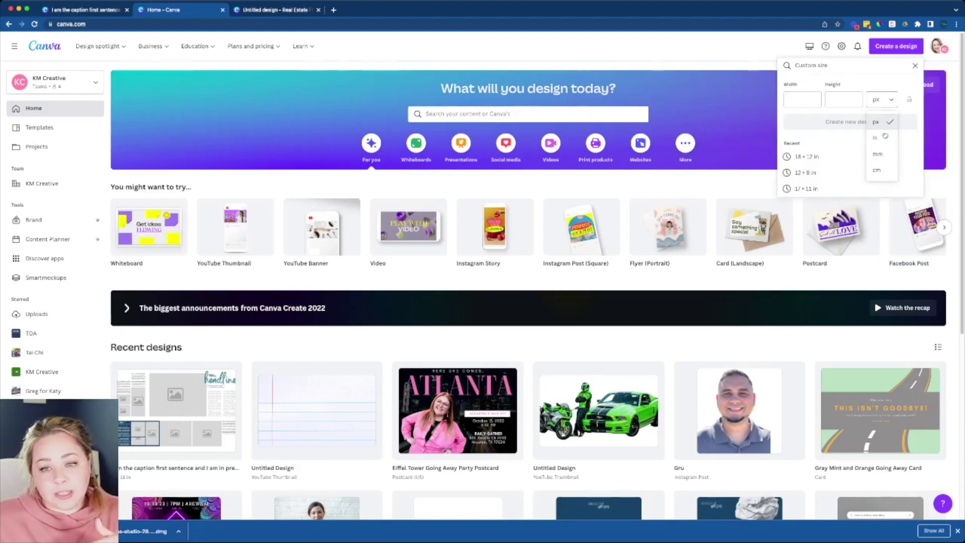
{"action": "left_click", "coordinate": [884, 142]}
{"action": "left_click", "coordinate": [805, 99]}
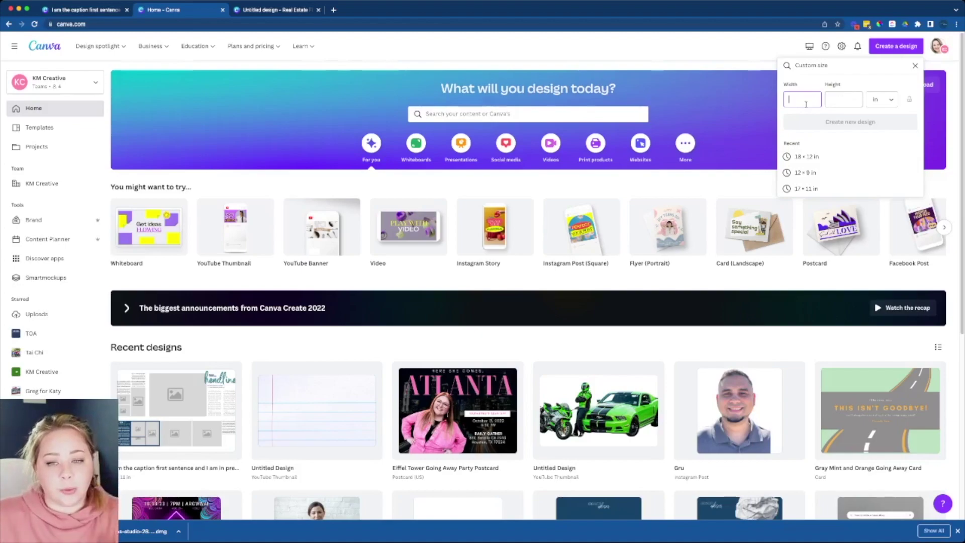
{"action": "left_click", "coordinate": [269, 10]}
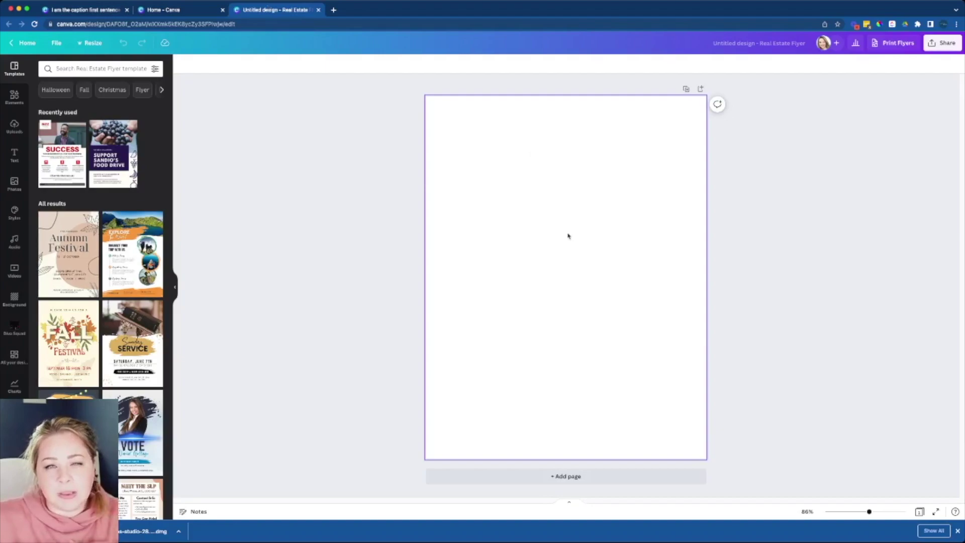
Add a heading text box reading 'accentword' to the flyer
{"action": "left_click", "coordinate": [14, 154]}
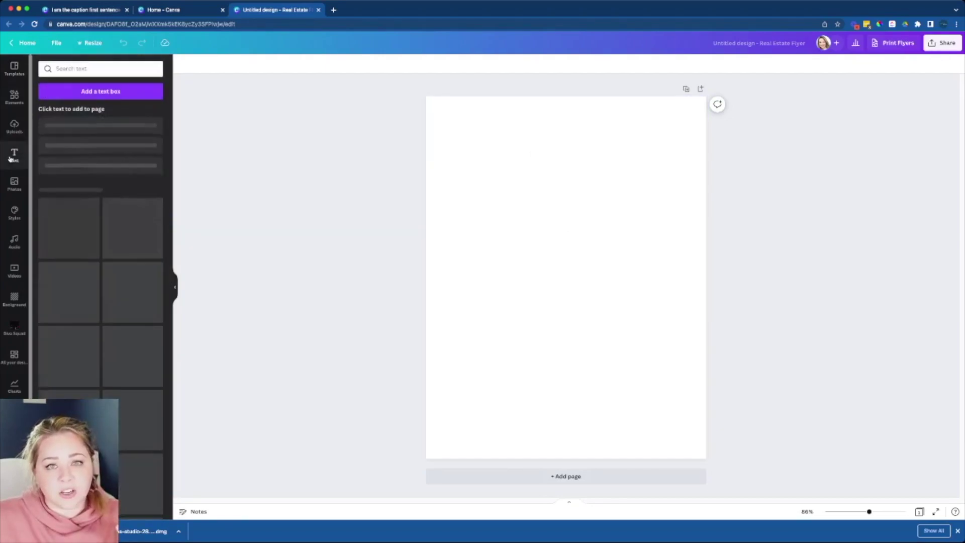
{"action": "left_click", "coordinate": [88, 133]}
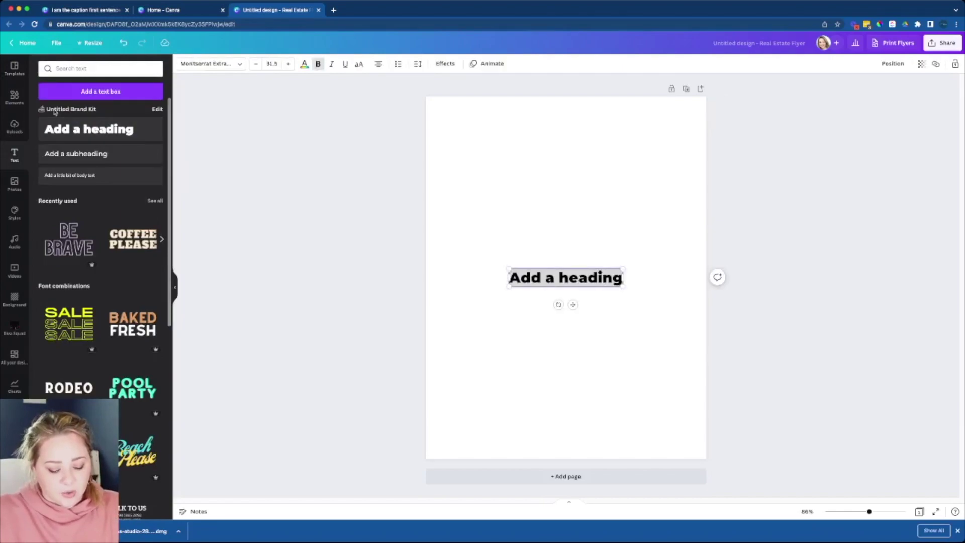
{"action": "type", "text": "accent word"}
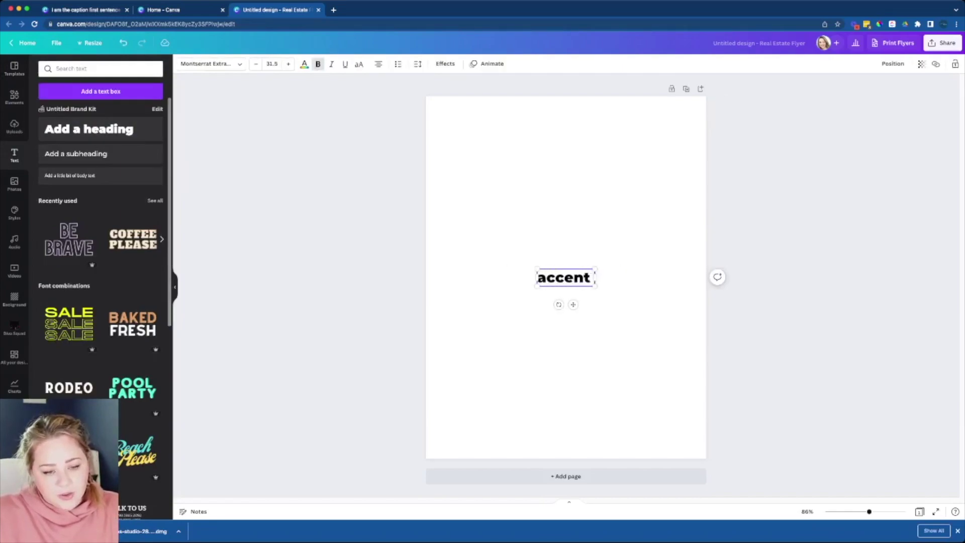
{"action": "key", "text": "BackSpace"}
{"action": "key", "text": "BackSpace"}
{"action": "key", "text": "BackSpace"}
{"action": "key", "text": "BackSpace"}
{"action": "key", "text": "BackSpace"}
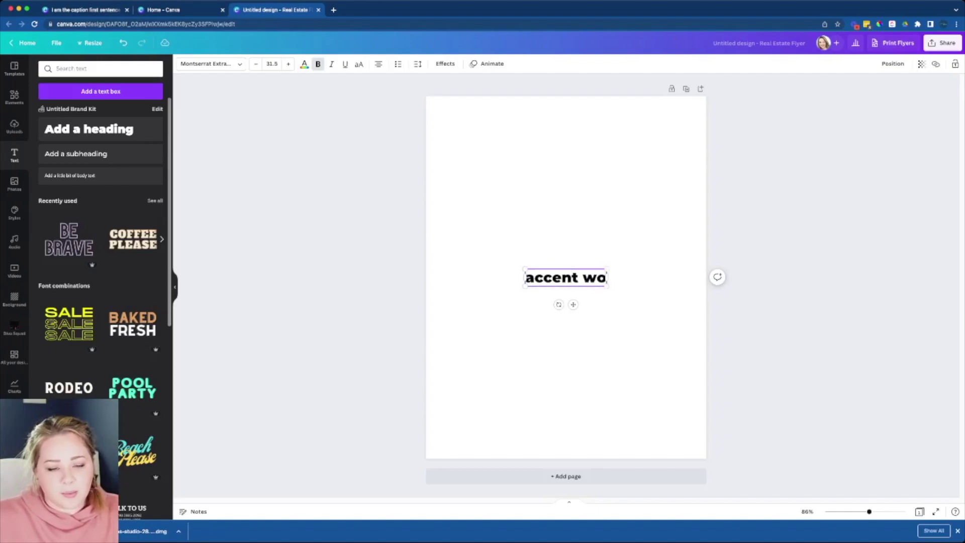
{"action": "type", "text": "word"}
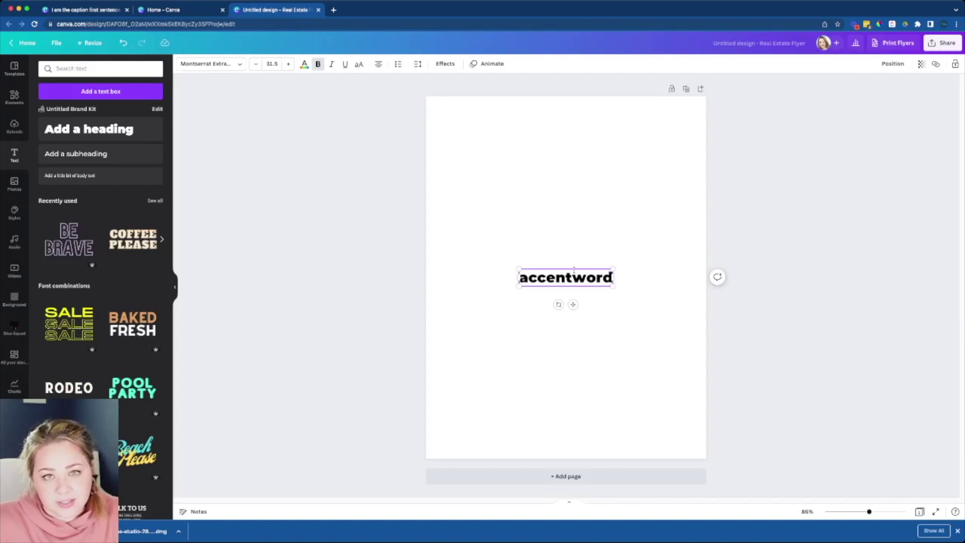
Style 'accentword' in Wilderness Typeface at size 184, shift it left, and color it navy
{"action": "left_click", "coordinate": [213, 64]}
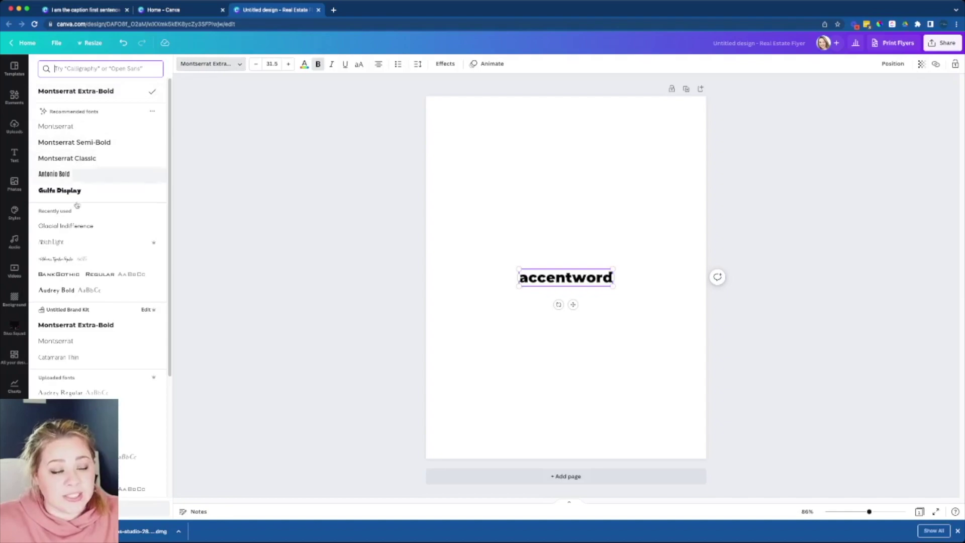
{"action": "left_click", "coordinate": [97, 261]}
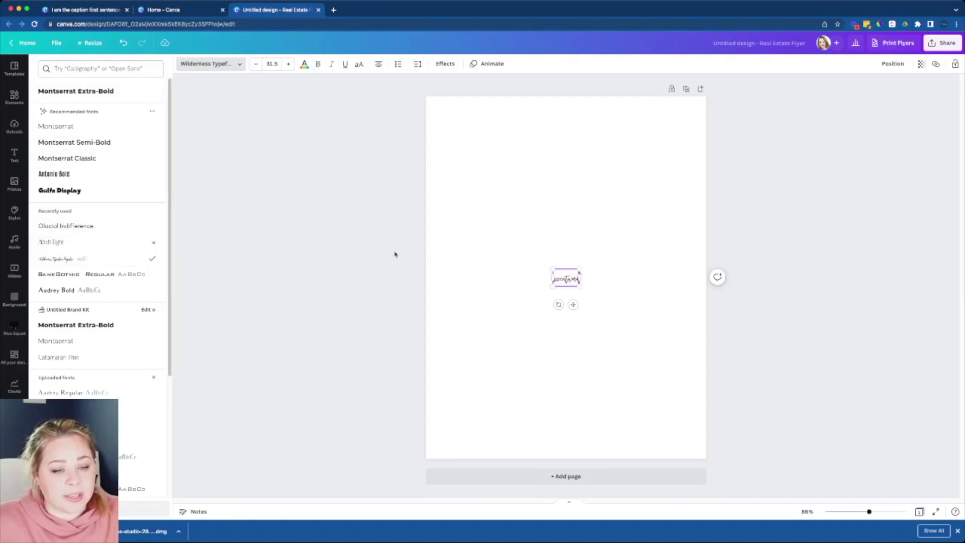
{"action": "left_click_drag", "start_coordinate": [583, 269], "coordinate": [705, 186]}
{"action": "left_click", "coordinate": [684, 150]}
{"action": "left_click_drag", "start_coordinate": [688, 262], "coordinate": [623, 262]}
{"action": "left_click", "coordinate": [304, 64]}
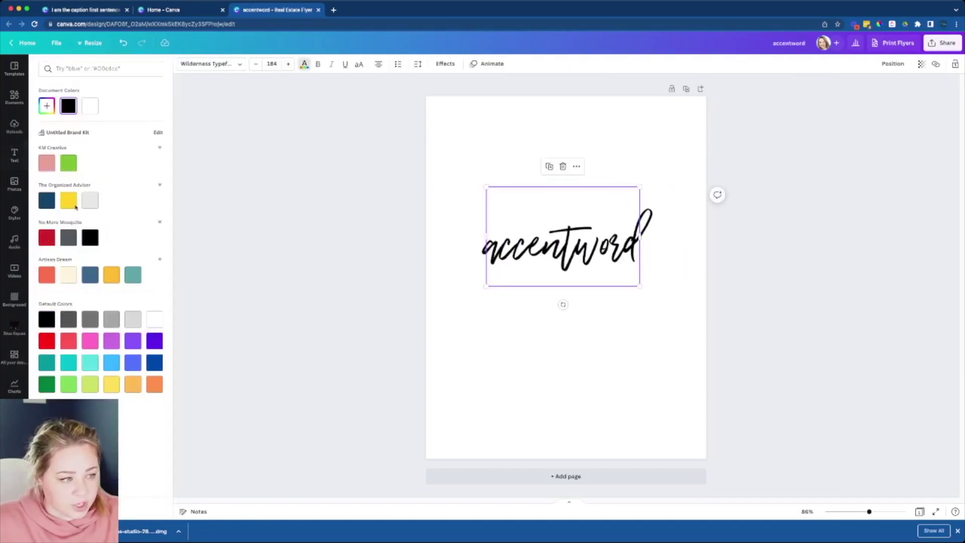
{"action": "left_click", "coordinate": [47, 200]}
{"action": "key", "text": "Escape"}
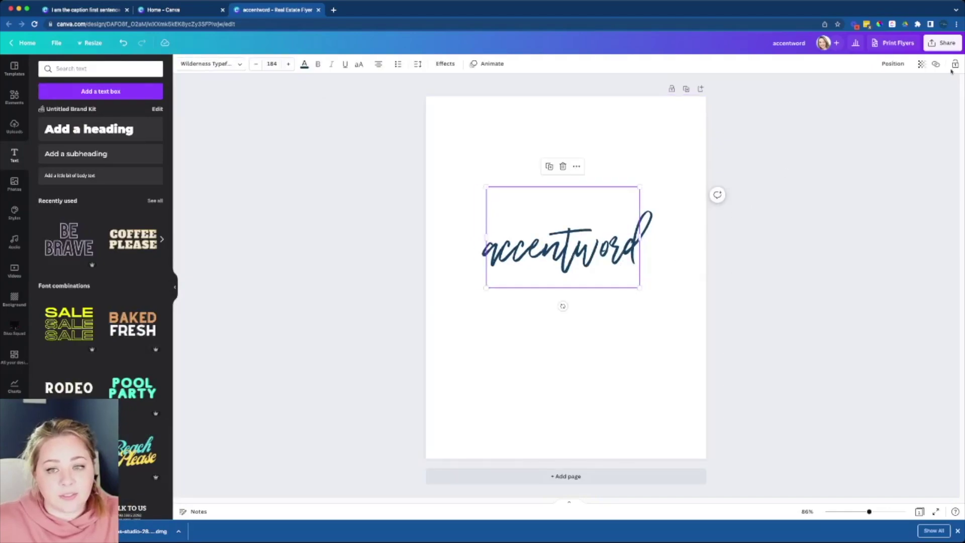
Download the accentword flyer as a PNG with a transparent background
{"action": "left_click", "coordinate": [934, 44]}
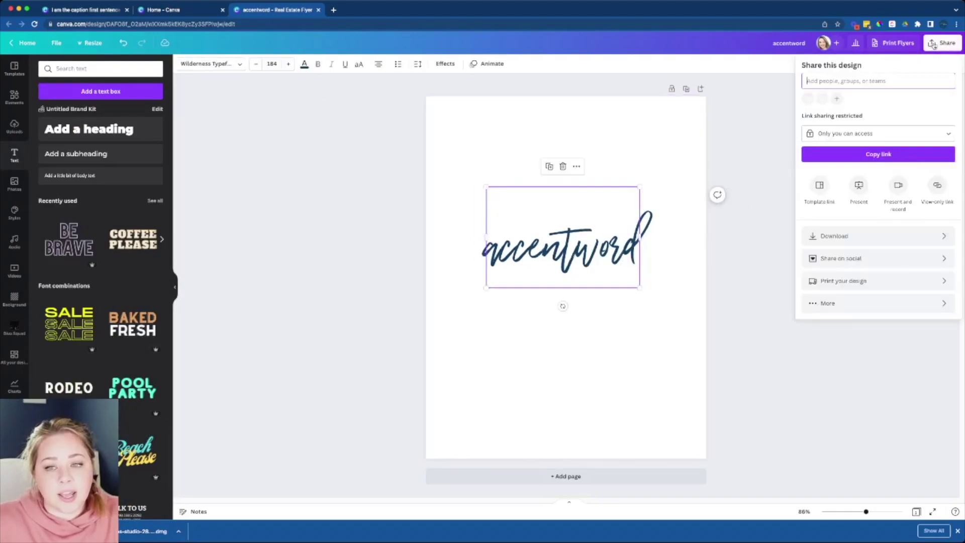
{"action": "left_click", "coordinate": [853, 238]}
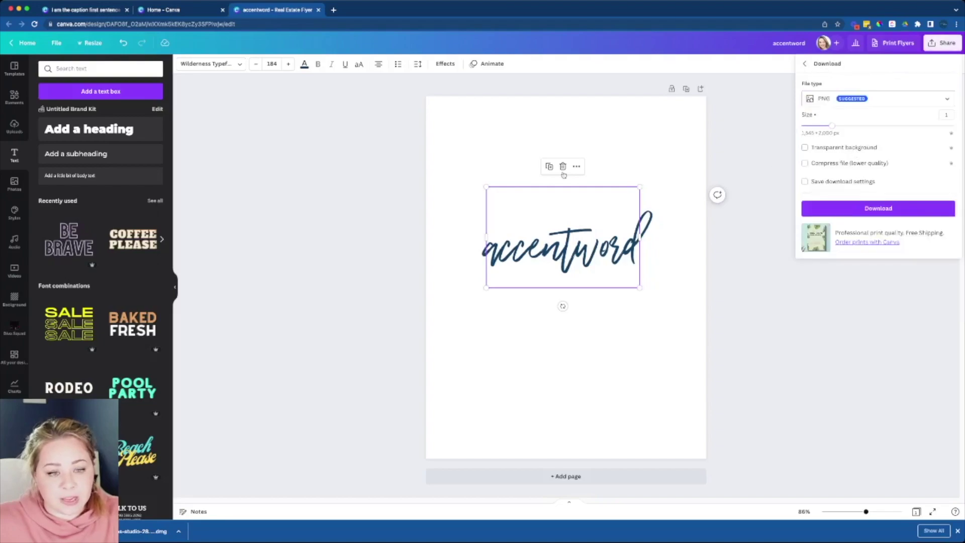
{"action": "left_click", "coordinate": [846, 148]}
{"action": "left_click", "coordinate": [886, 208]}
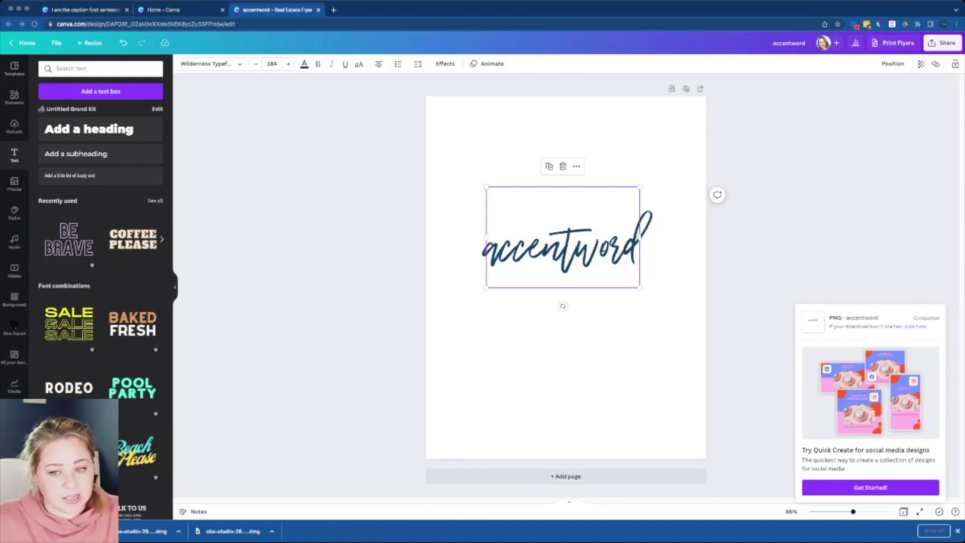
{"action": "left_click", "coordinate": [713, 253]}
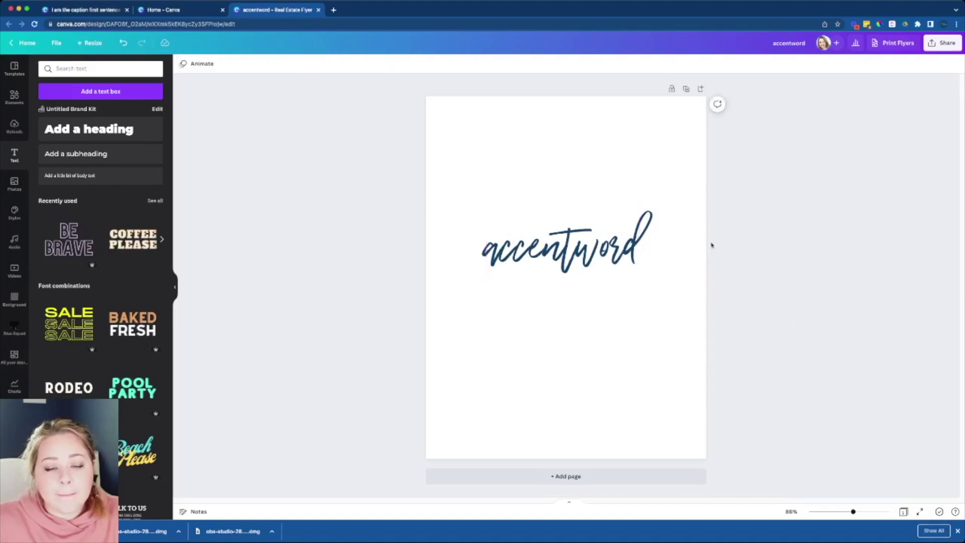
Delete the accentword text and search the Elements library for 'dog'
{"action": "left_click", "coordinate": [526, 258]}
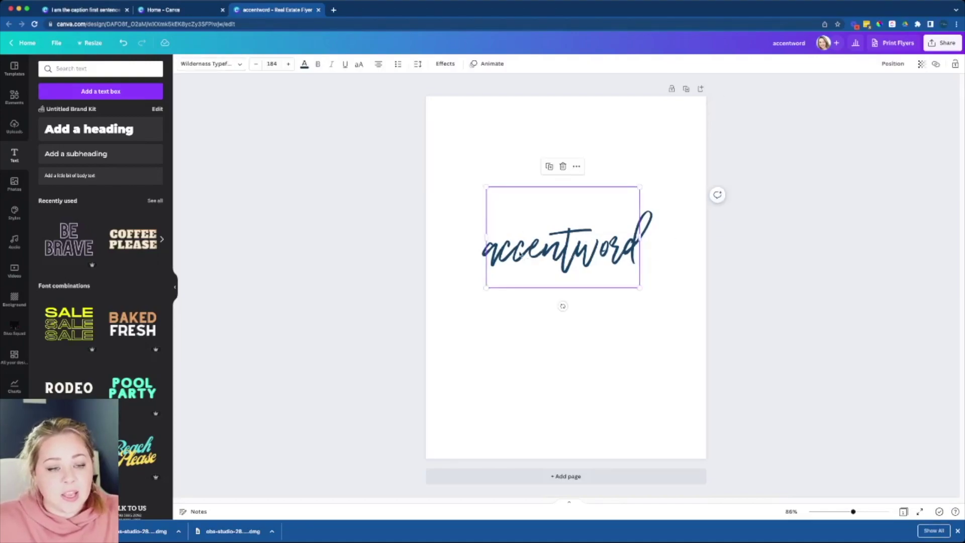
{"action": "key", "text": "Delete"}
{"action": "left_click", "coordinate": [14, 97]}
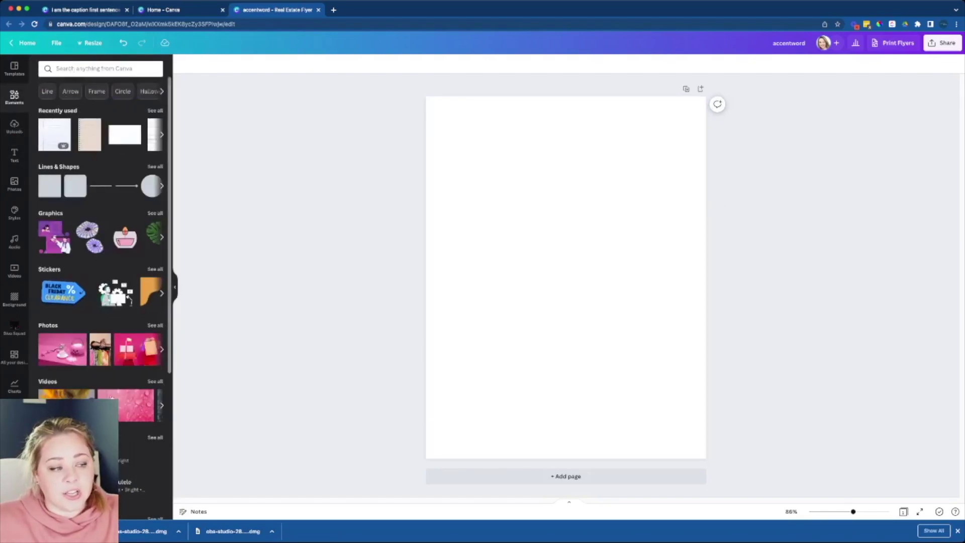
{"action": "left_click", "coordinate": [83, 70]}
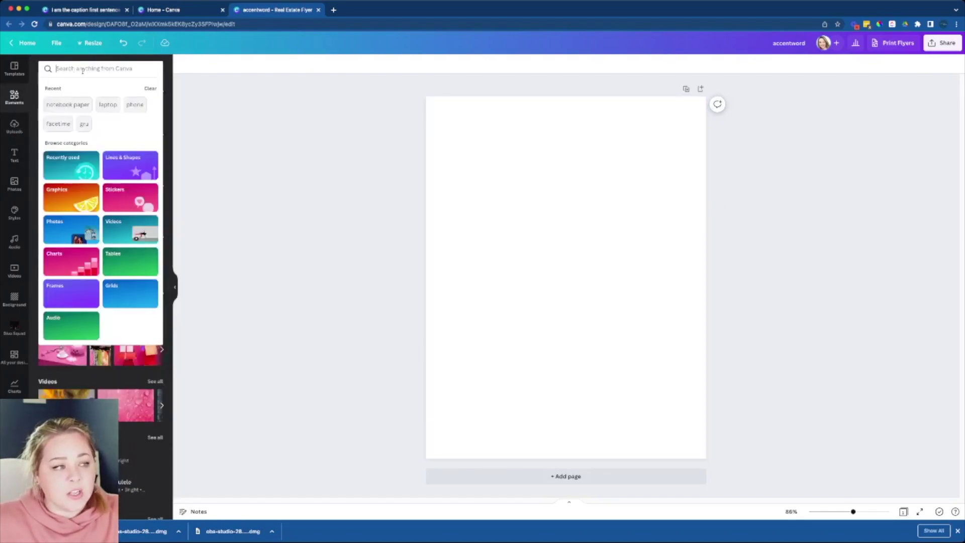
{"action": "type", "text": "dog"}
{"action": "key", "text": "Return"}
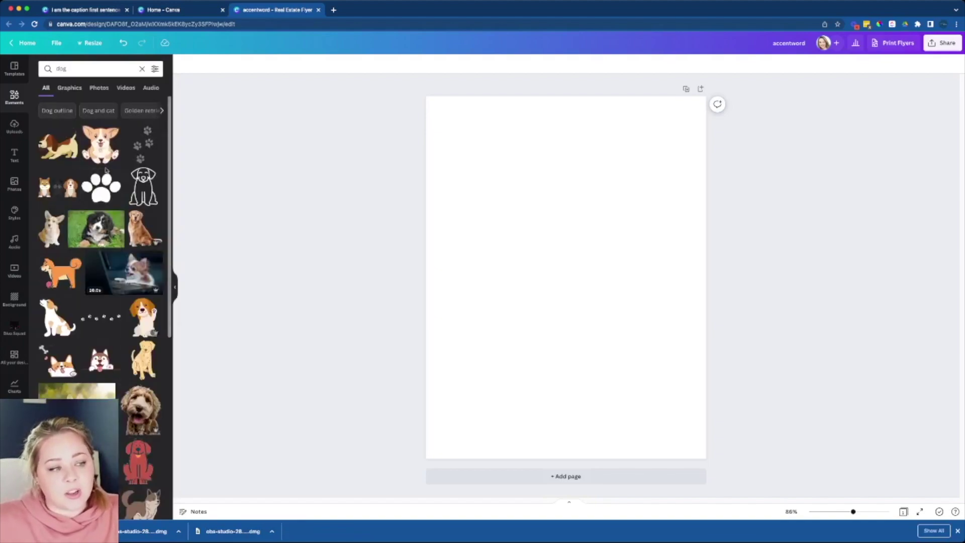
Add the dog outline graphic and recolour it red after trying navy and yellow
{"action": "left_click", "coordinate": [144, 186]}
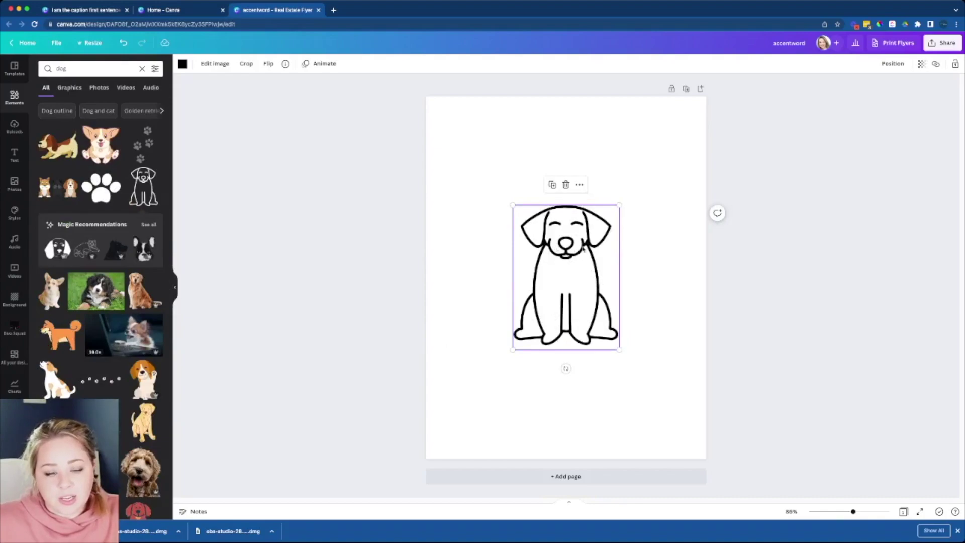
{"action": "left_click", "coordinate": [182, 63]}
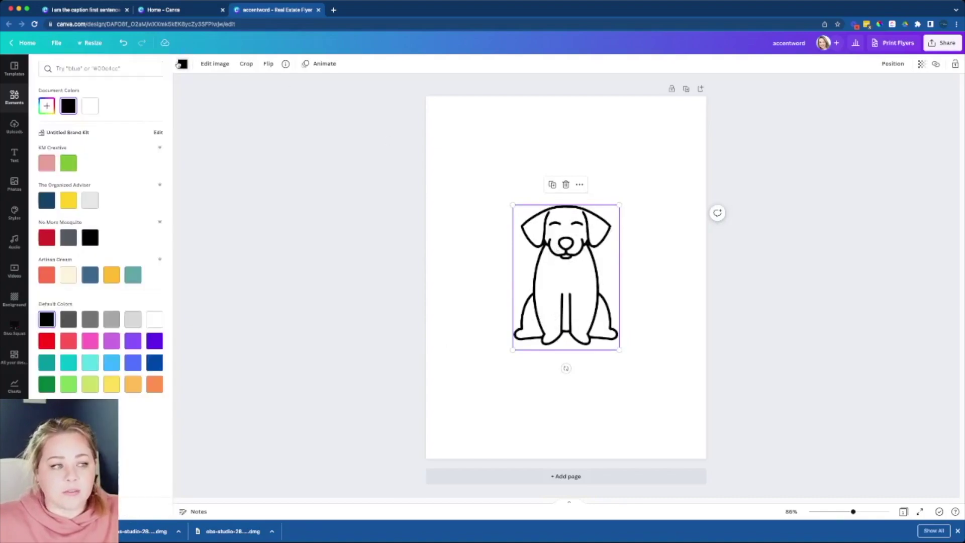
{"action": "left_click", "coordinate": [47, 200]}
{"action": "left_click", "coordinate": [68, 200]}
{"action": "left_click", "coordinate": [47, 237]}
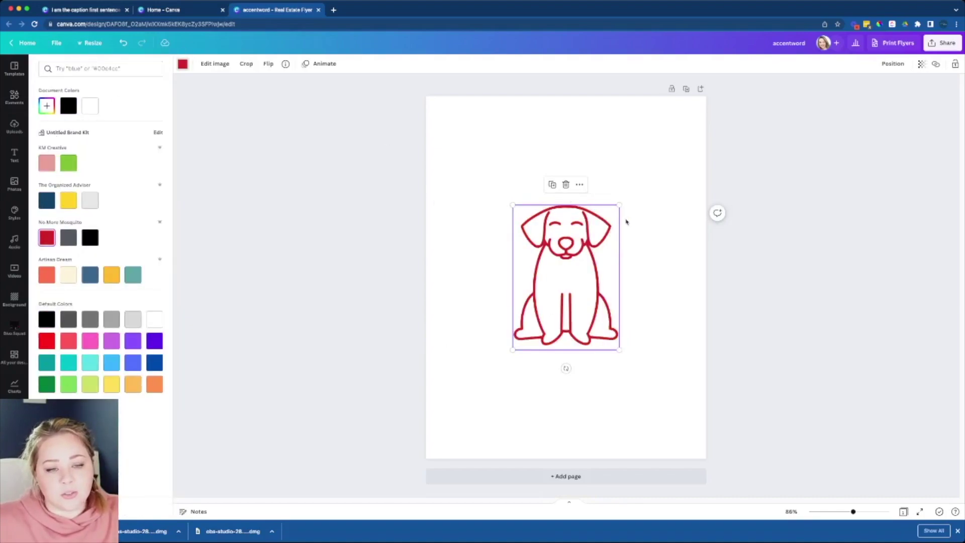
Enlarge the red dog outline to nearly fill the page, move it down, then delete it
{"action": "left_click_drag", "start_coordinate": [619, 205], "coordinate": [702, 94]}
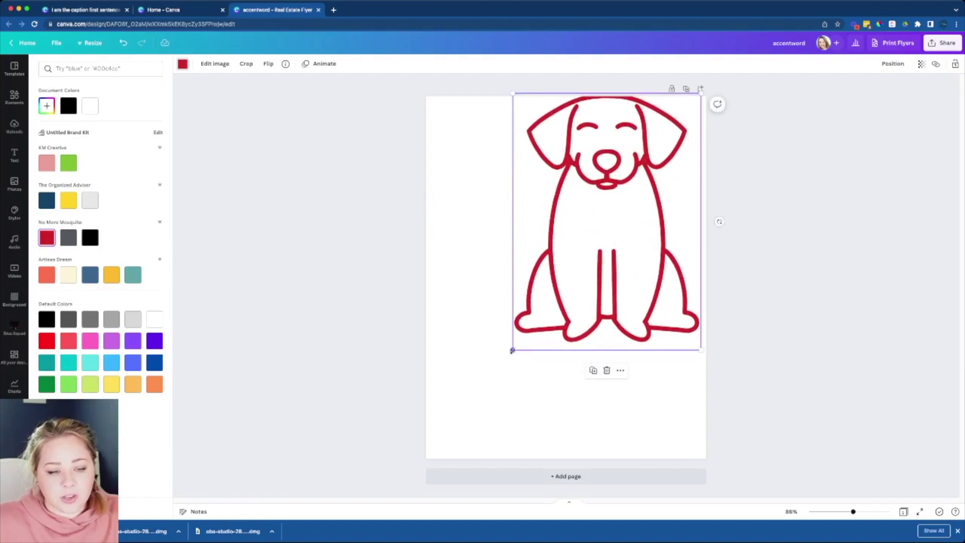
{"action": "left_click_drag", "start_coordinate": [513, 350], "coordinate": [435, 429]}
{"action": "left_click_drag", "start_coordinate": [544, 286], "coordinate": [541, 313]}
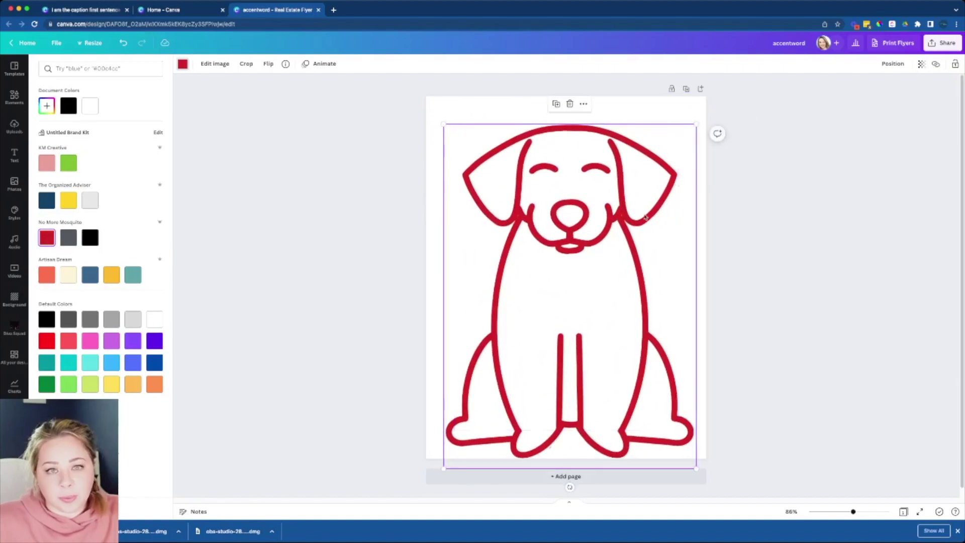
{"action": "left_click", "coordinate": [643, 200]}
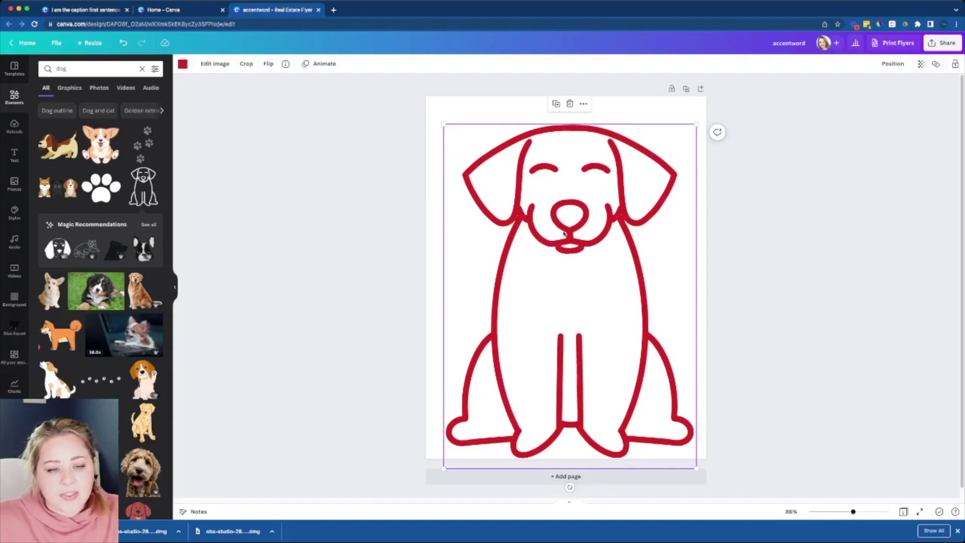
{"action": "key", "text": "Delete"}
Add the Bernese puppy photo and cut out the puppy with Background Remover
{"action": "left_click", "coordinate": [96, 291]}
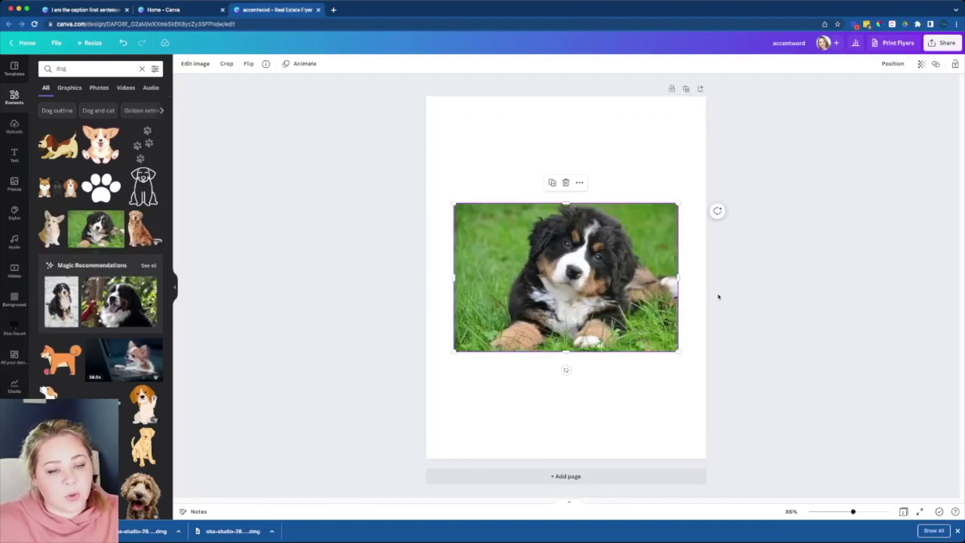
{"action": "left_click", "coordinate": [204, 64]}
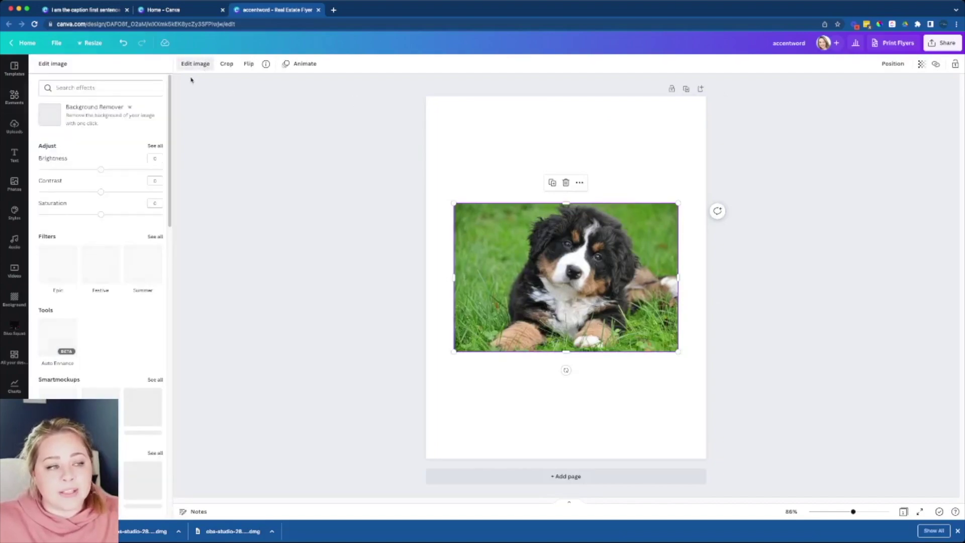
{"action": "left_click", "coordinate": [92, 121]}
{"action": "left_click", "coordinate": [141, 130]}
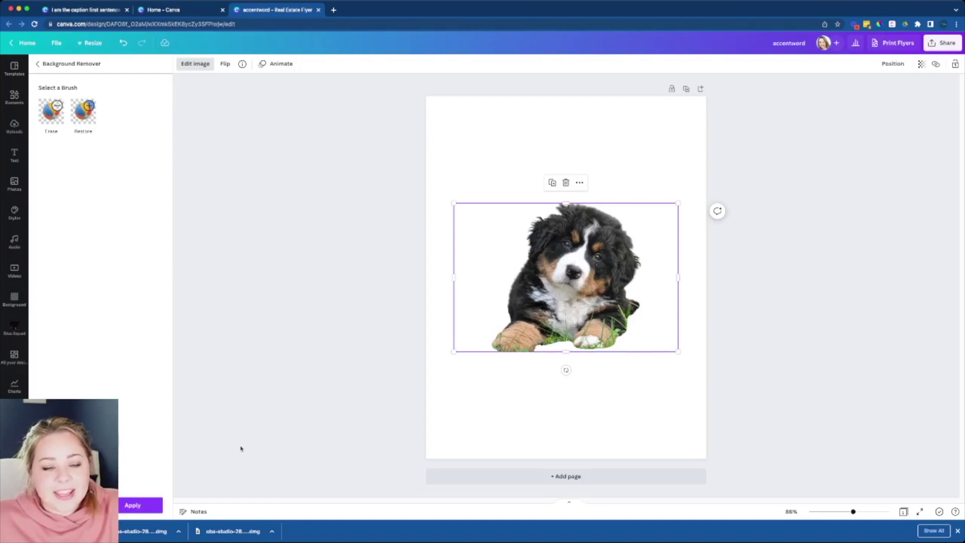
{"action": "left_click", "coordinate": [136, 505]}
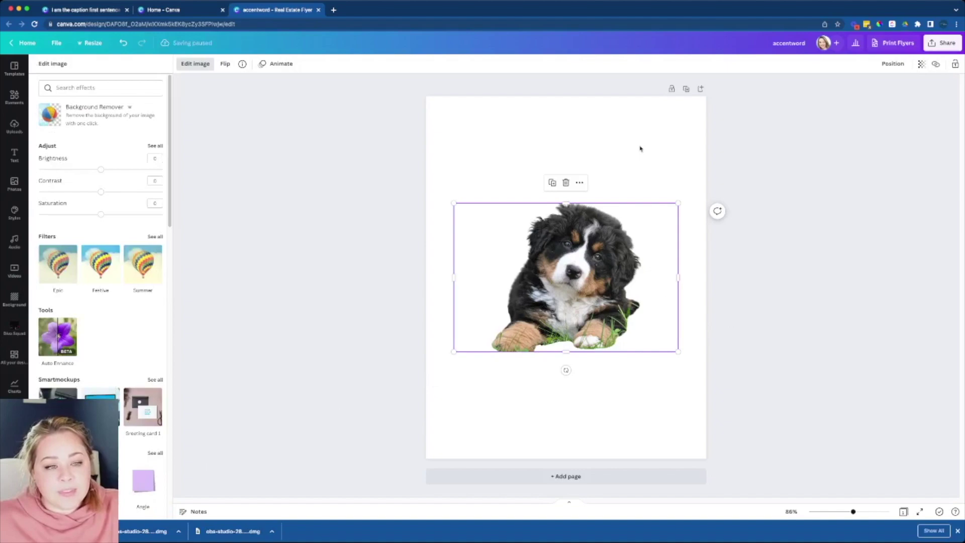
Set the page background to golden yellow after trying yellow, green, navy and steel blue
{"action": "left_click", "coordinate": [610, 123]}
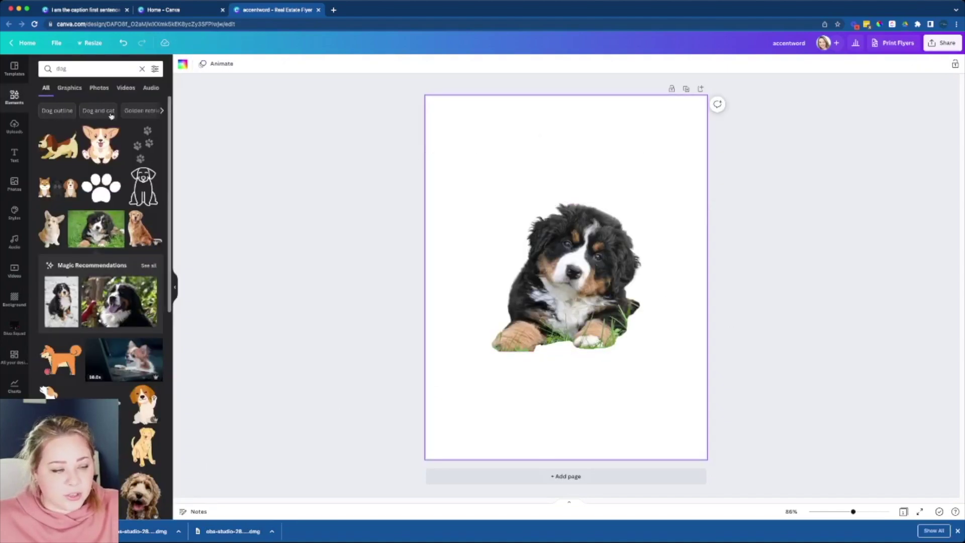
{"action": "left_click", "coordinate": [184, 65]}
{"action": "left_click", "coordinate": [69, 200]}
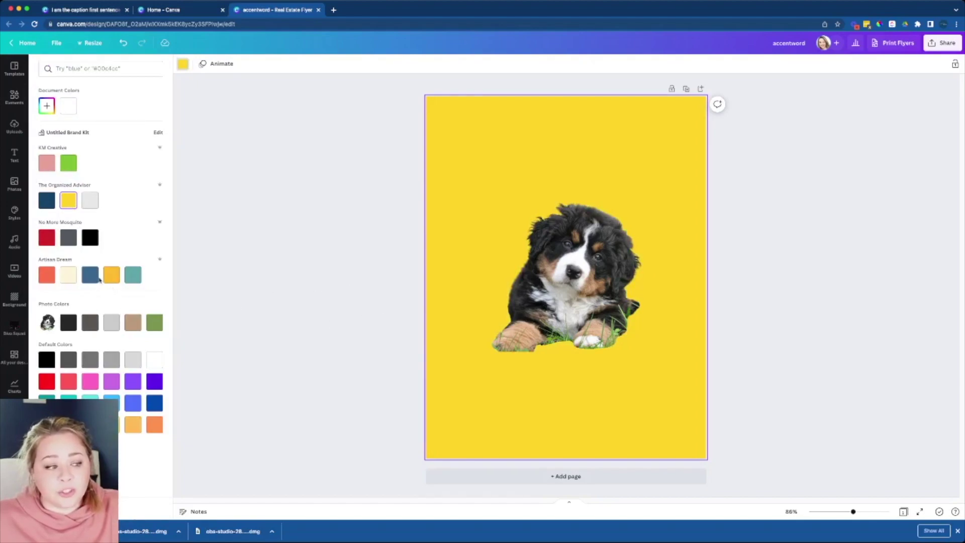
{"action": "left_click", "coordinate": [69, 164]}
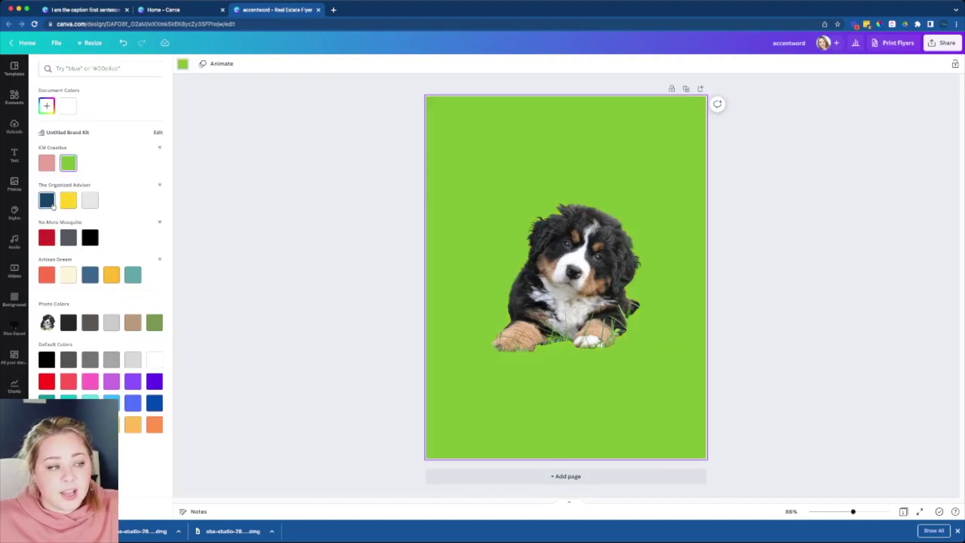
{"action": "left_click", "coordinate": [46, 200]}
{"action": "left_click", "coordinate": [90, 275]}
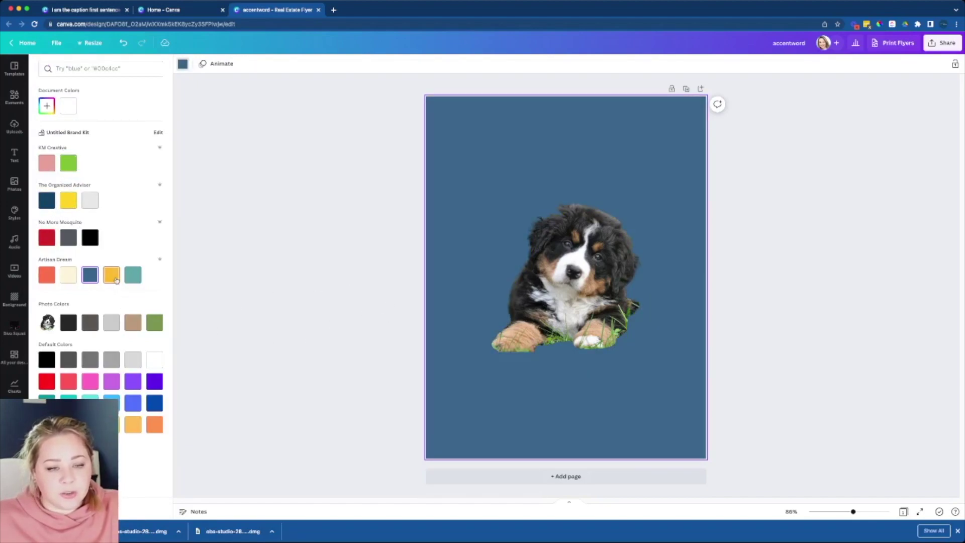
{"action": "left_click", "coordinate": [113, 276]}
{"action": "left_click", "coordinate": [15, 96]}
{"action": "left_click", "coordinate": [786, 164]}
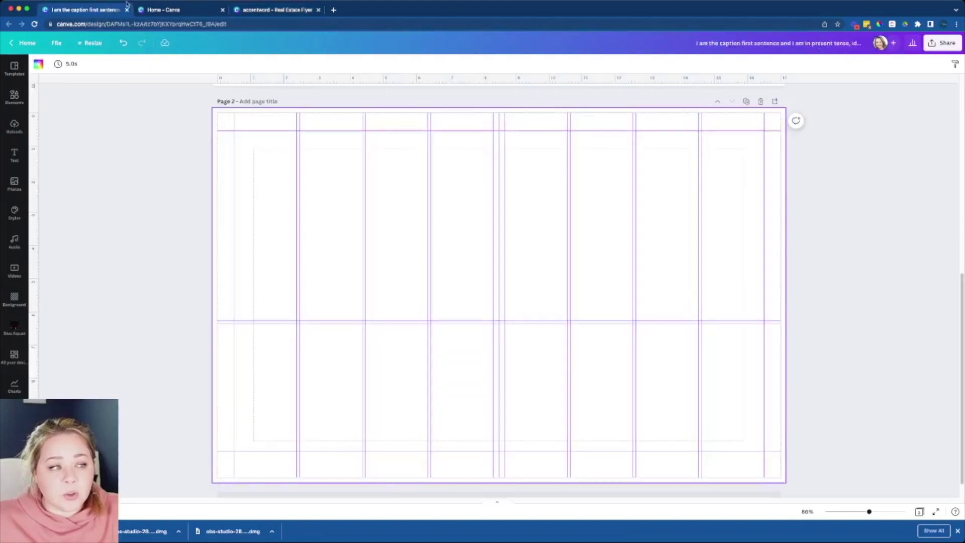
Switch to the yearbook grid design in the first tab and scroll up to Page 1
{"action": "left_click", "coordinate": [101, 12]}
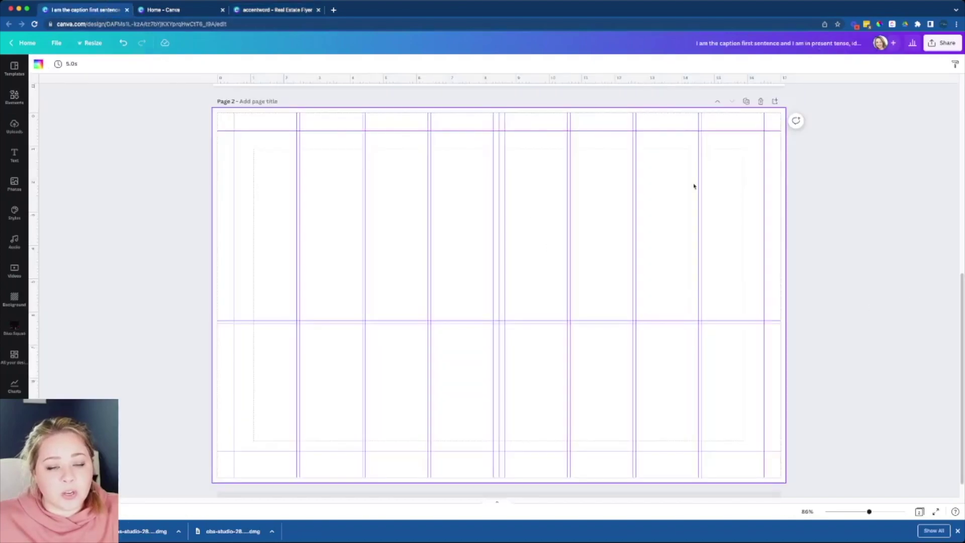
{"action": "scroll", "coordinate": [584, 218], "scroll_direction": "up", "scroll_amount": 2}
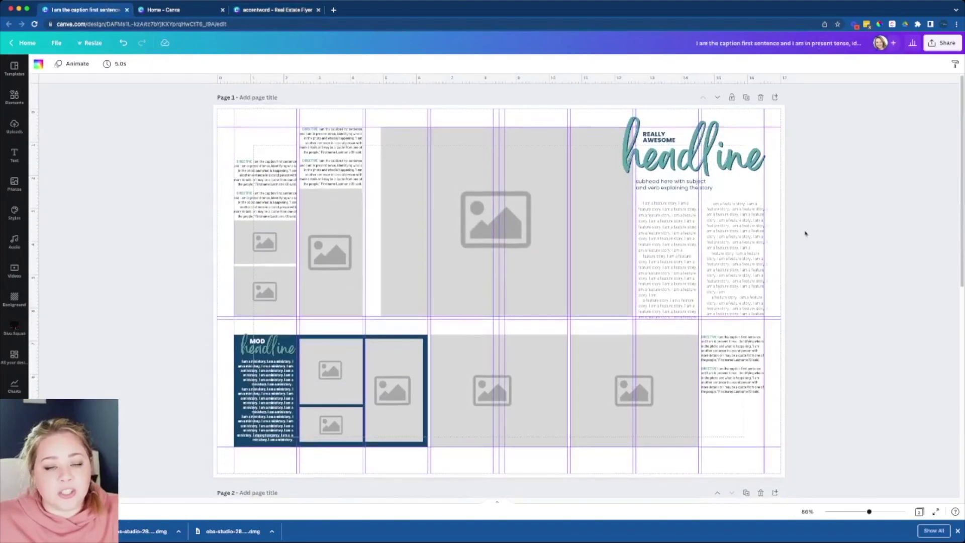